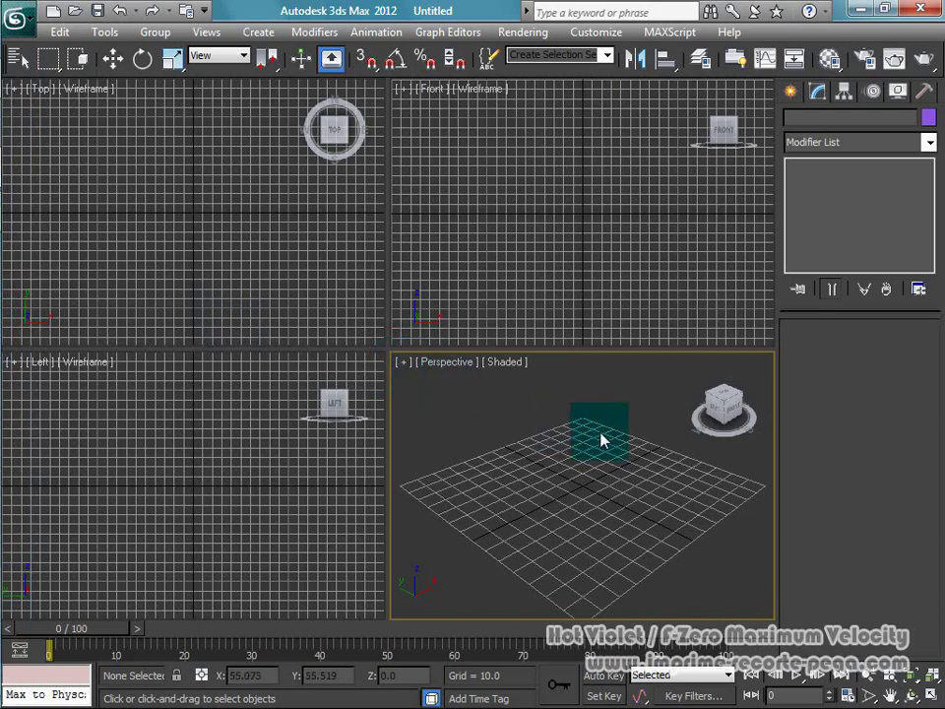
# Step: Create Plane primitives by dragging in the Top, Left and Front viewports
pyautogui.click(791, 91)
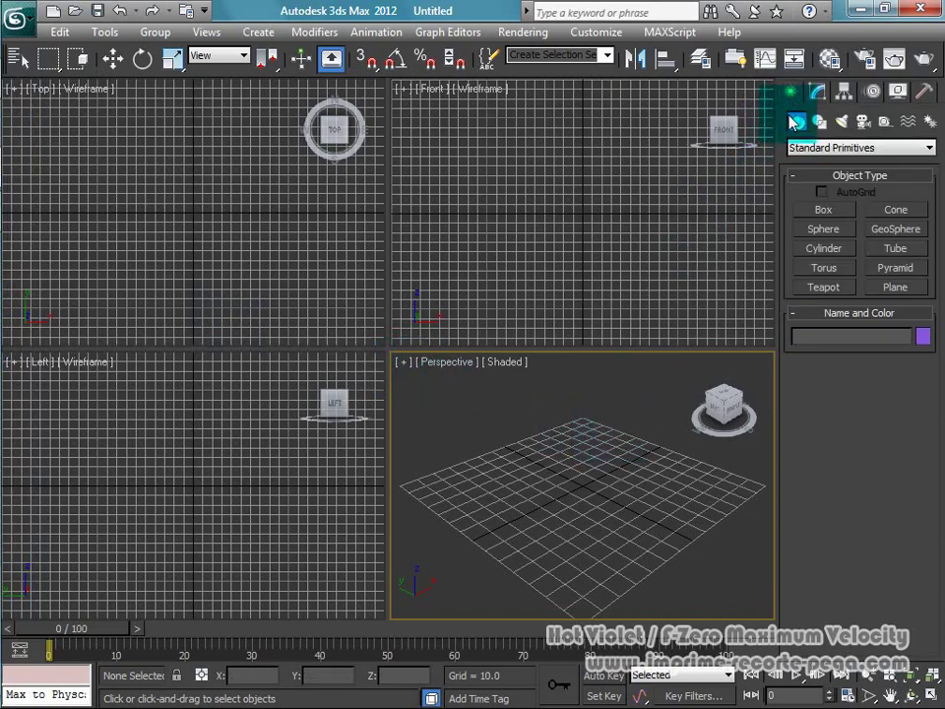
pyautogui.click(891, 287)
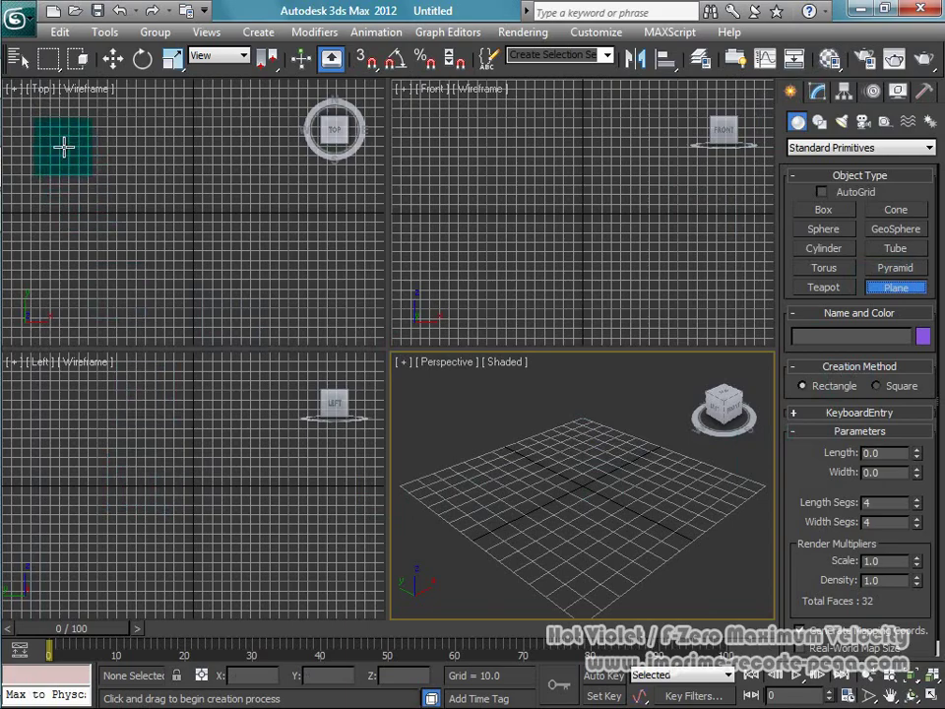
pyautogui.moveTo(64, 148); pyautogui.dragTo(319, 275)
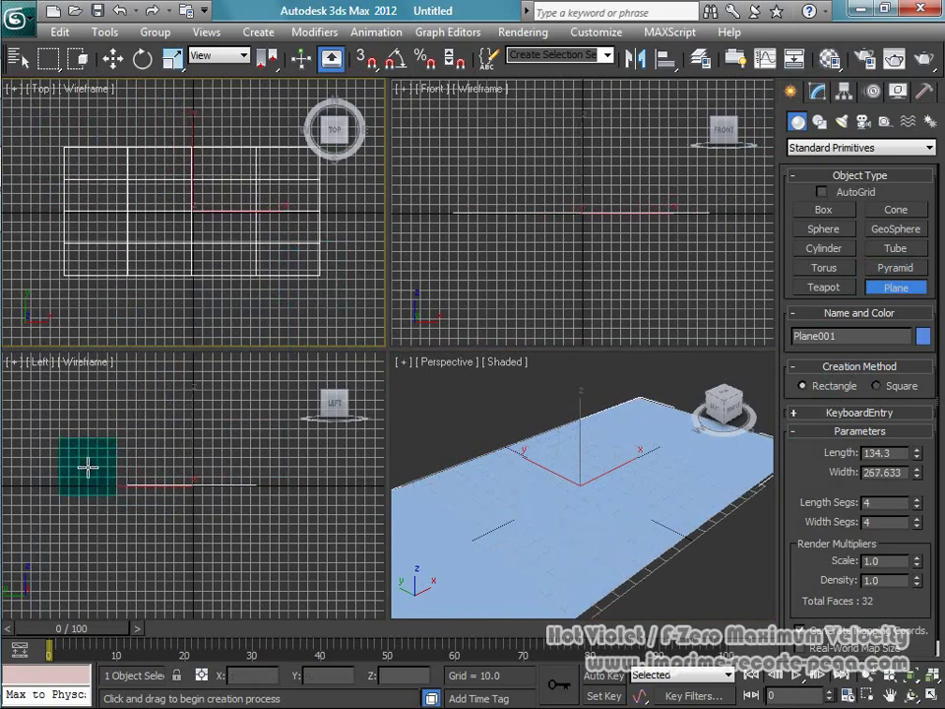
pyautogui.moveTo(104, 431); pyautogui.dragTo(299, 521)
pyautogui.moveTo(458, 147)
pyautogui.mouseDown()
pyautogui.moveTo(553, 211)
pyautogui.moveTo(713, 245)
pyautogui.mouseUp()
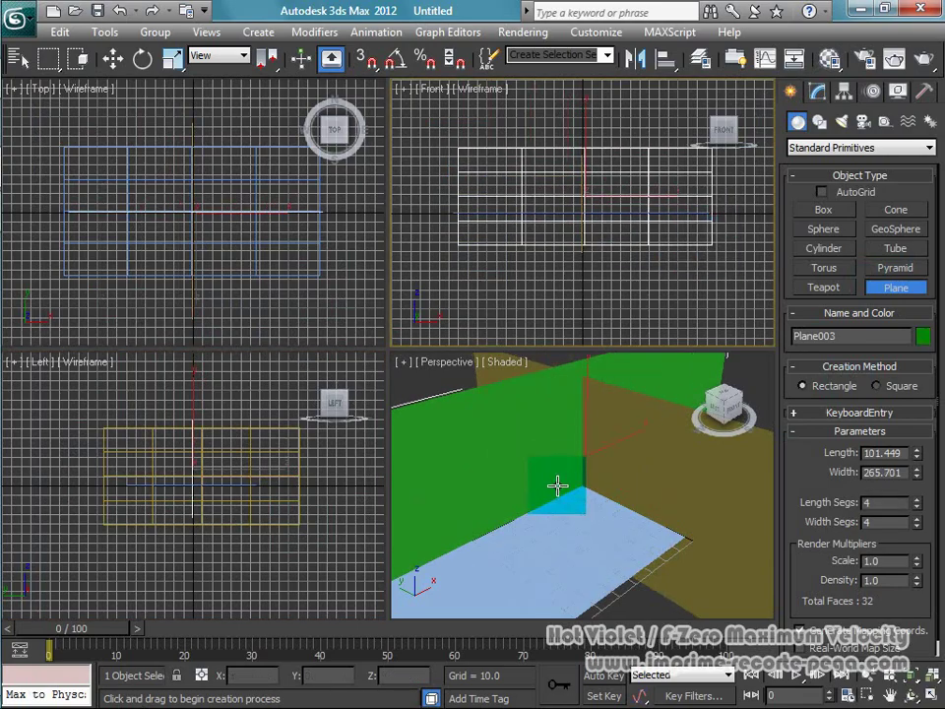
# Step: Draw a fourth plane in the Back view, then return to Perspective and orbit
pyautogui.click(446, 373)
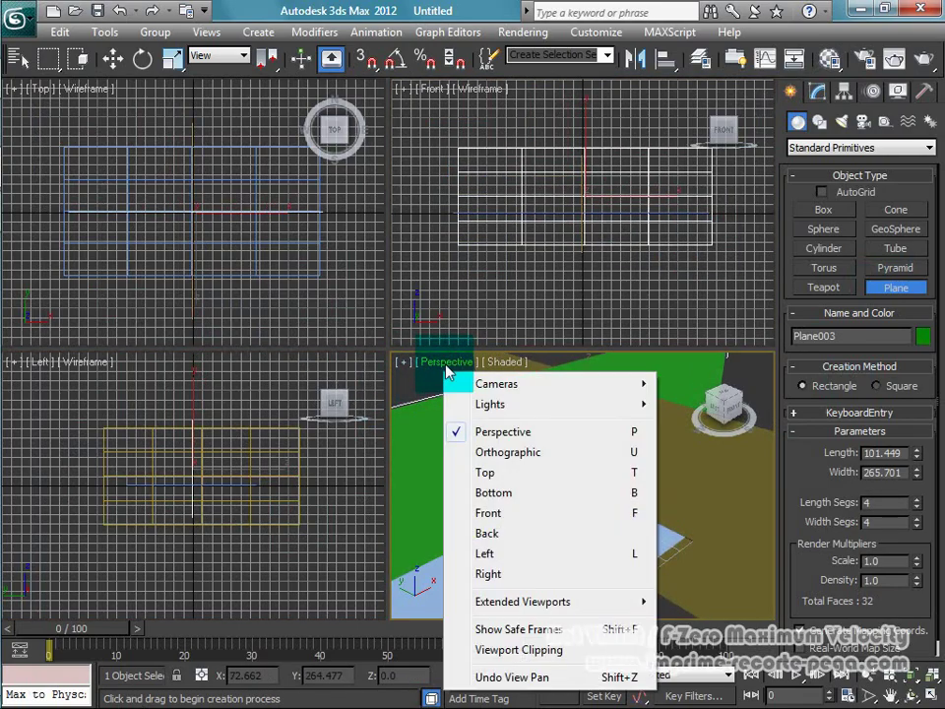
pyautogui.click(510, 537)
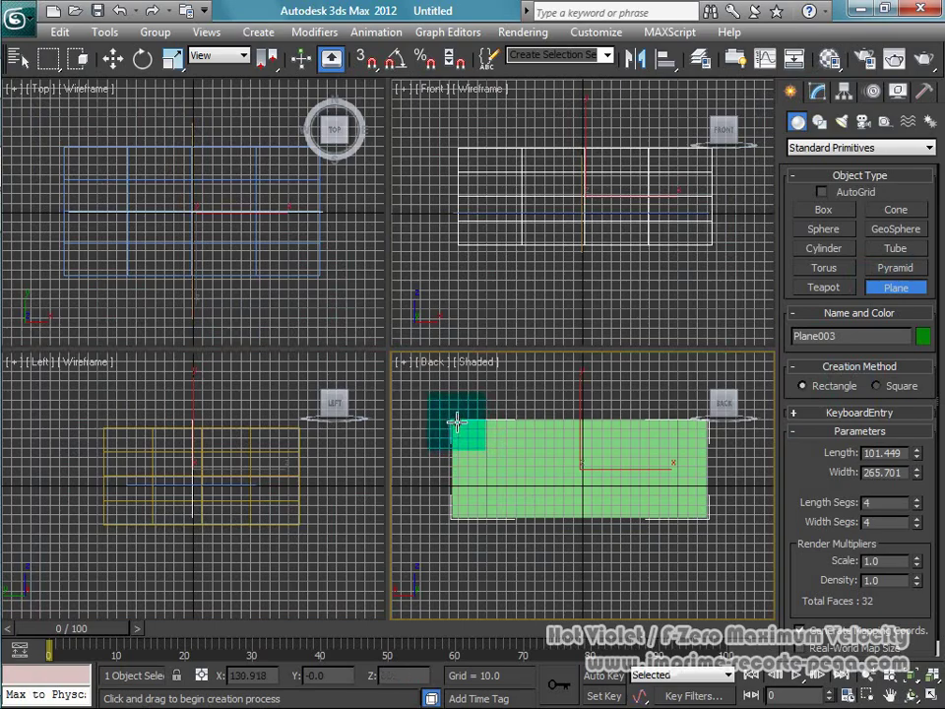
pyautogui.moveTo(446, 413)
pyautogui.mouseDown()
pyautogui.moveTo(728, 528)
pyautogui.moveTo(719, 522)
pyautogui.mouseUp()
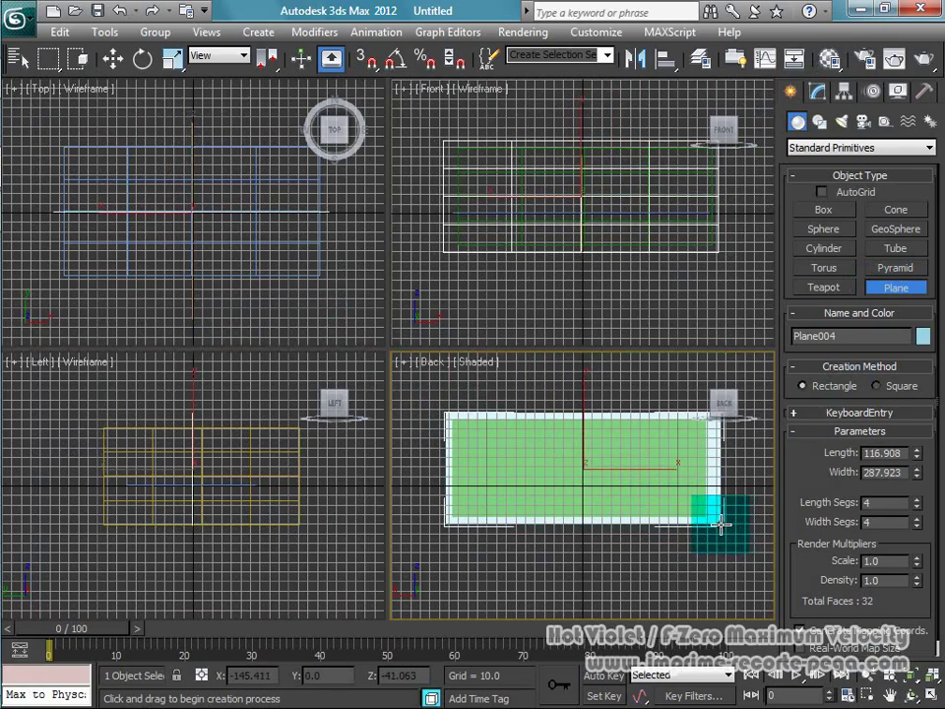
pyautogui.press('p')
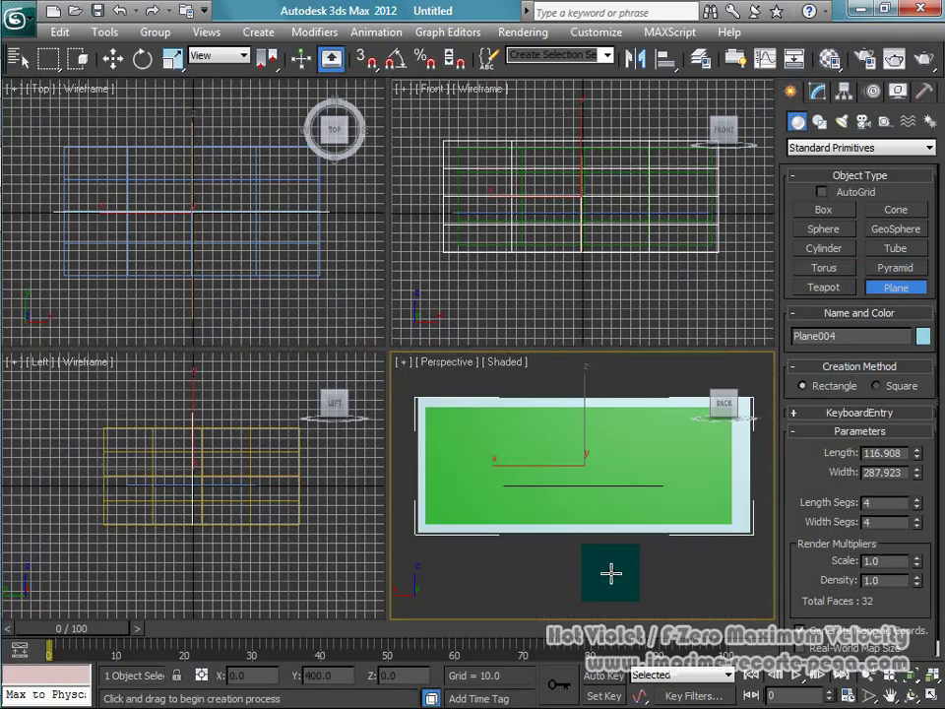
pyautogui.moveTo(593, 553)
pyautogui.keyDown('alt'); pyautogui.mouseDown(button='middle')
pyautogui.moveTo(515, 594)
pyautogui.moveTo(519, 570)
pyautogui.moveTo(507, 572)
pyautogui.moveTo(652, 576)
pyautogui.moveTo(644, 574)
pyautogui.mouseUp(button='middle'); pyautogui.keyUp('alt')
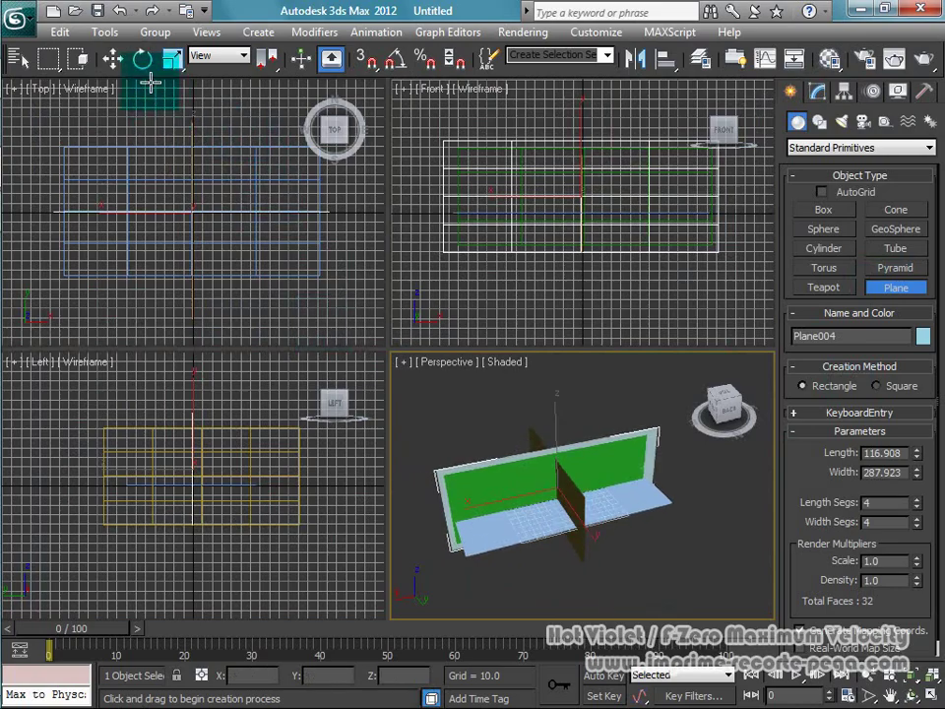
# Step: Deselect the planes and return to the Select Object tool
pyautogui.click(113, 58)
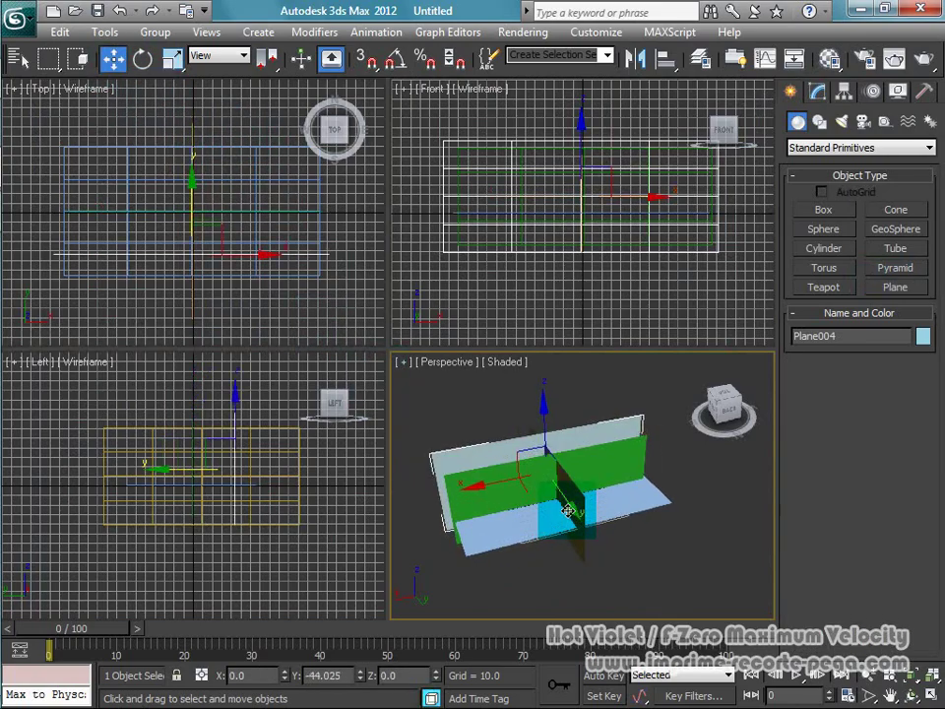
pyautogui.moveTo(584, 527); pyautogui.dragTo(677, 551)
pyautogui.click(678, 552)
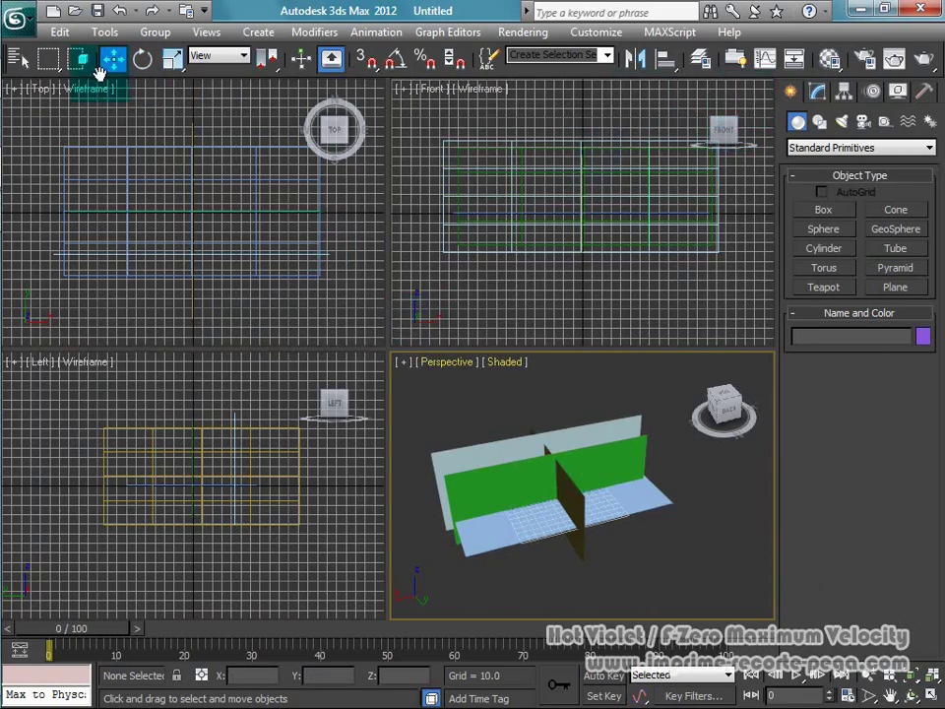
pyautogui.click(54, 58)
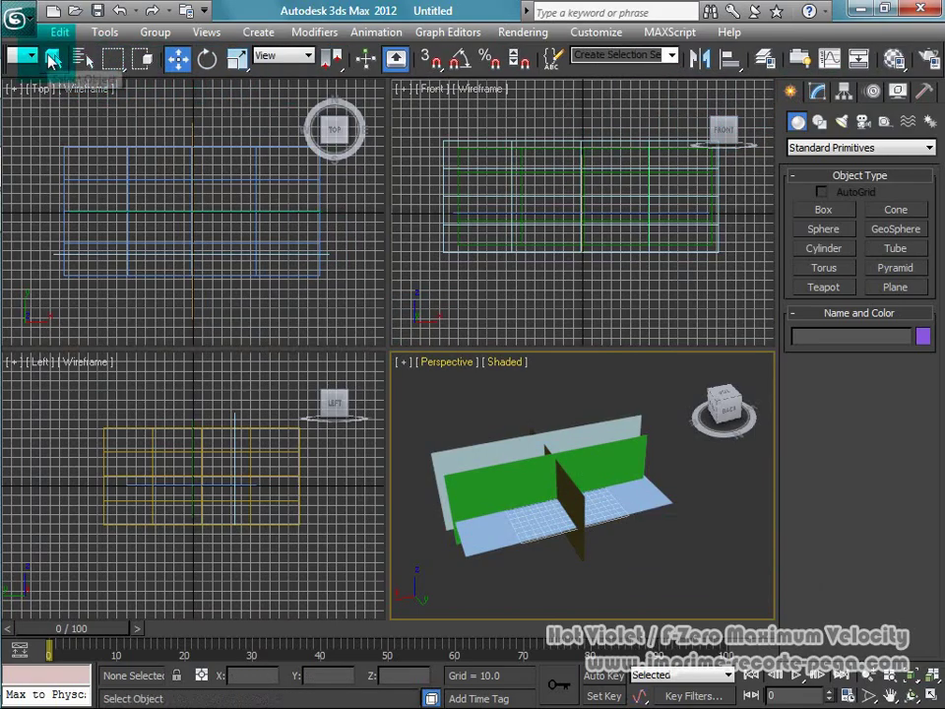
# Step: Maximize the Perspective viewport and inspect the planes from back, left, front and above
pyautogui.click(930, 696)
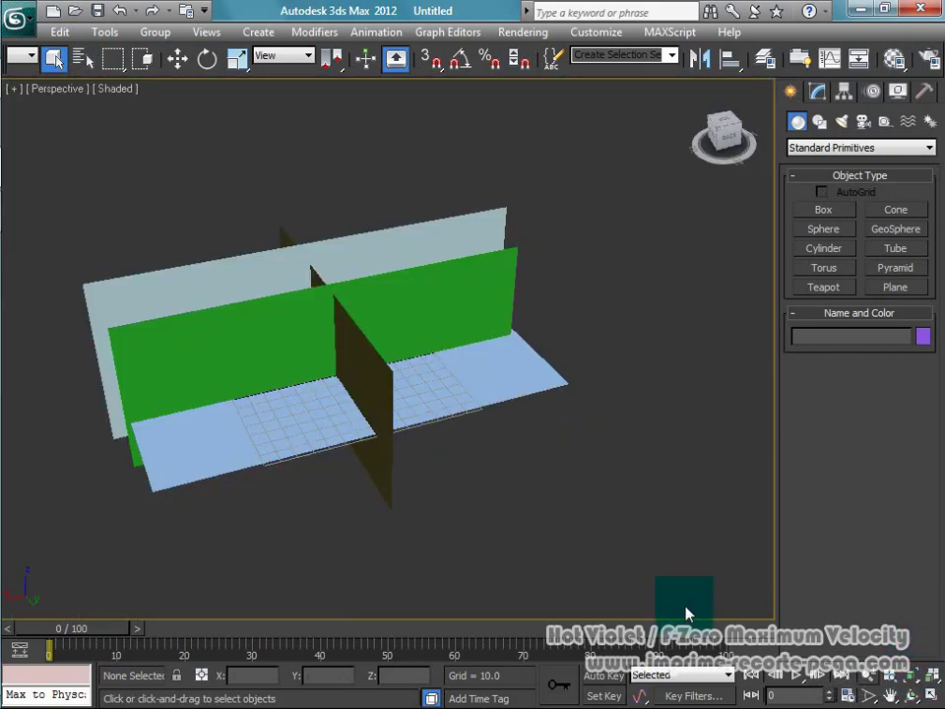
pyautogui.moveTo(485, 467); pyautogui.dragTo(525, 483, button='middle')
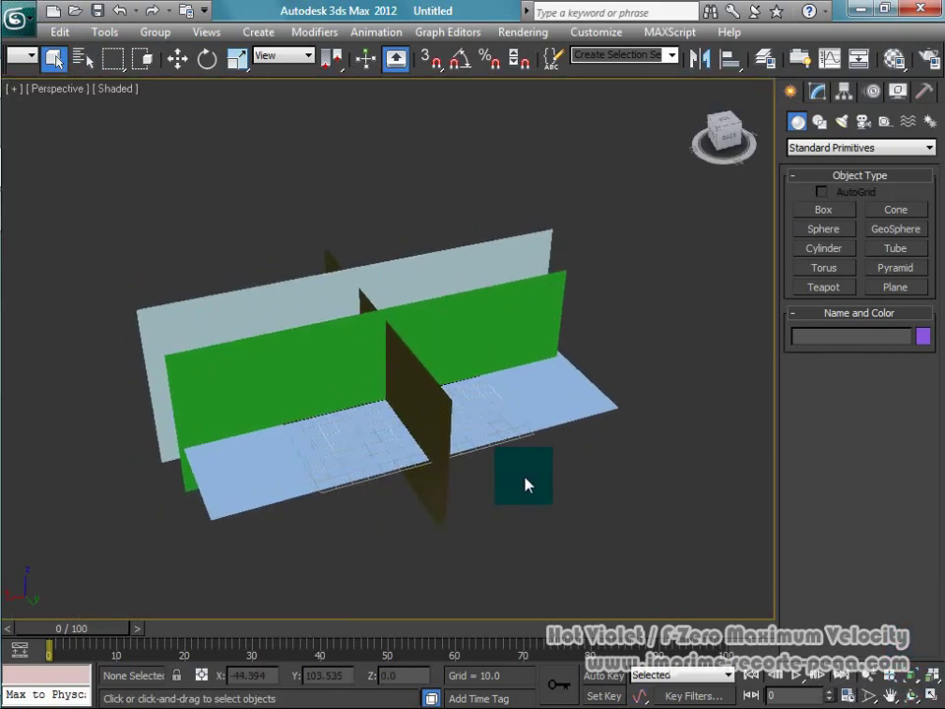
pyautogui.click(729, 141)
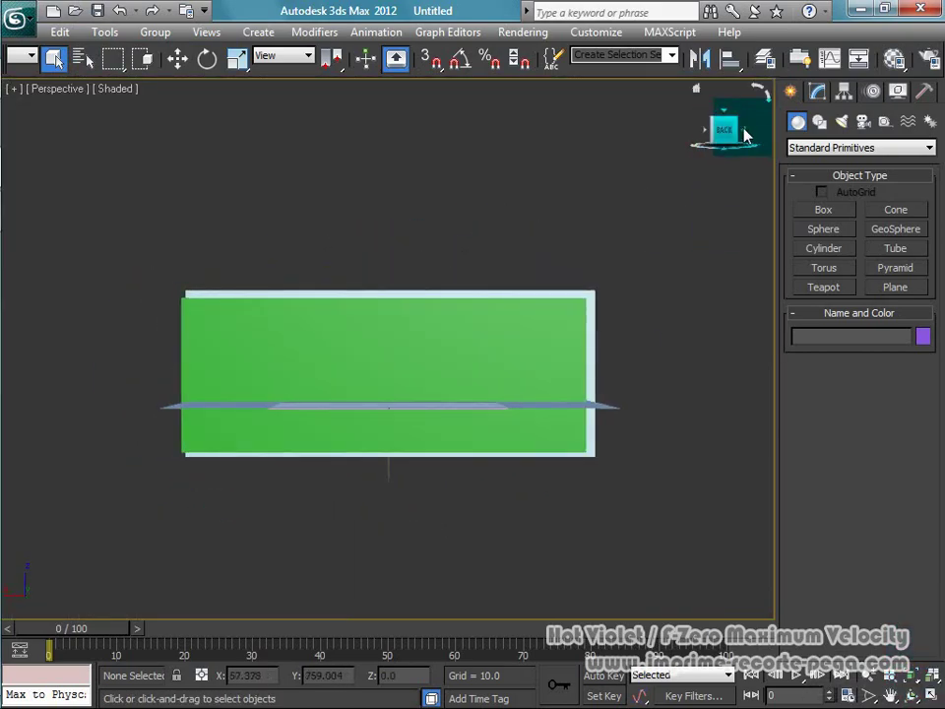
pyautogui.click(744, 132)
pyautogui.click(743, 131)
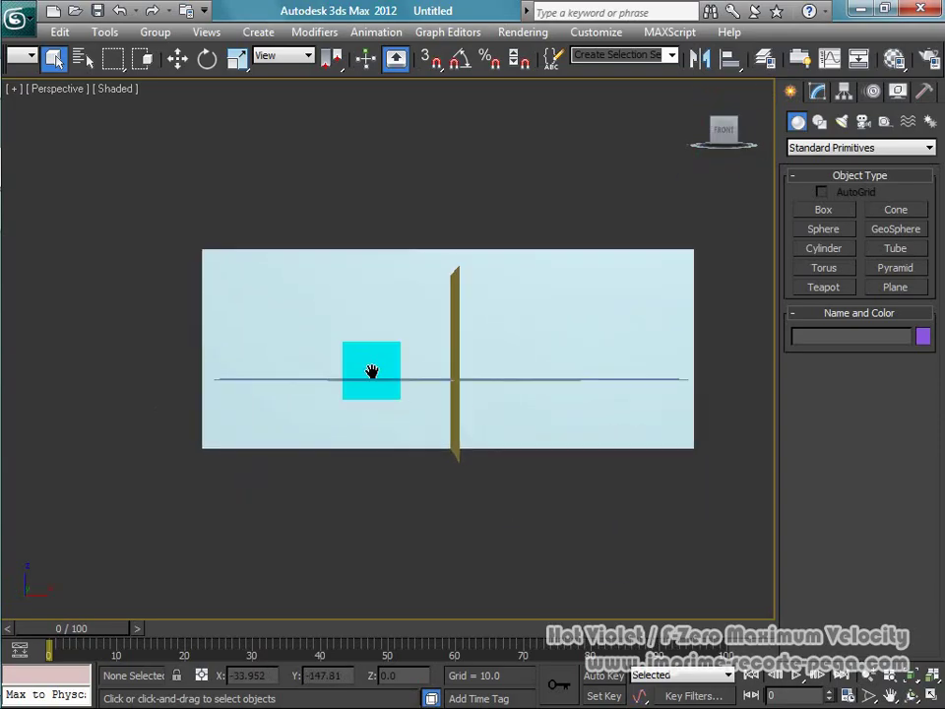
pyautogui.keyDown('alt'); pyautogui.moveTo(448, 482); pyautogui.dragTo(327, 350, button='middle'); pyautogui.keyUp('alt')
# Step: Select the back plane, then read the front blueprint's size, 354 x 171, in Explorer
pyautogui.click(328, 350)
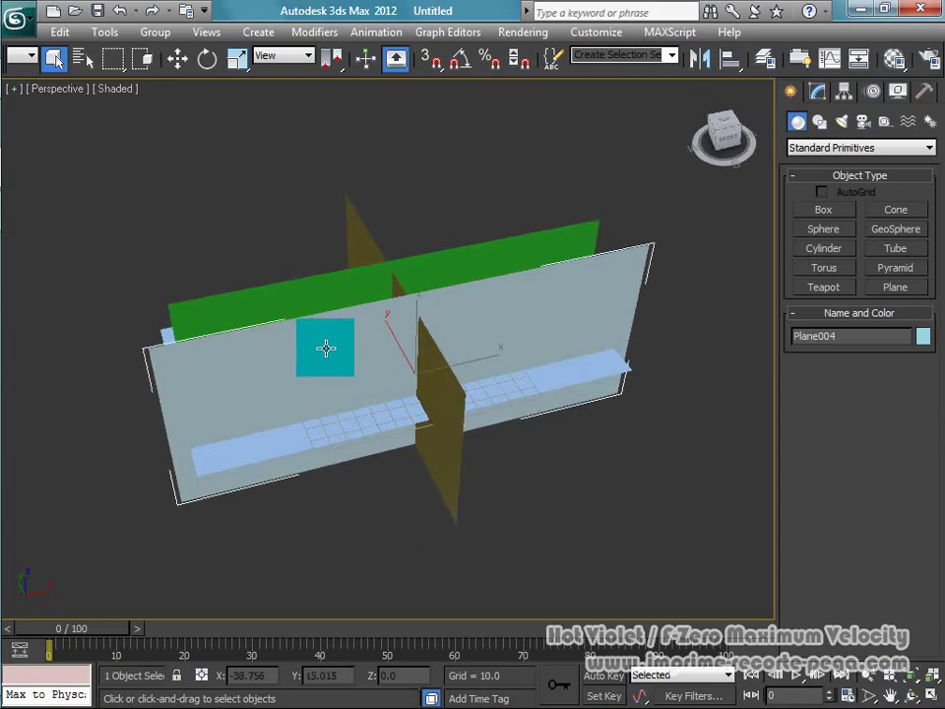
pyautogui.click(894, 61)
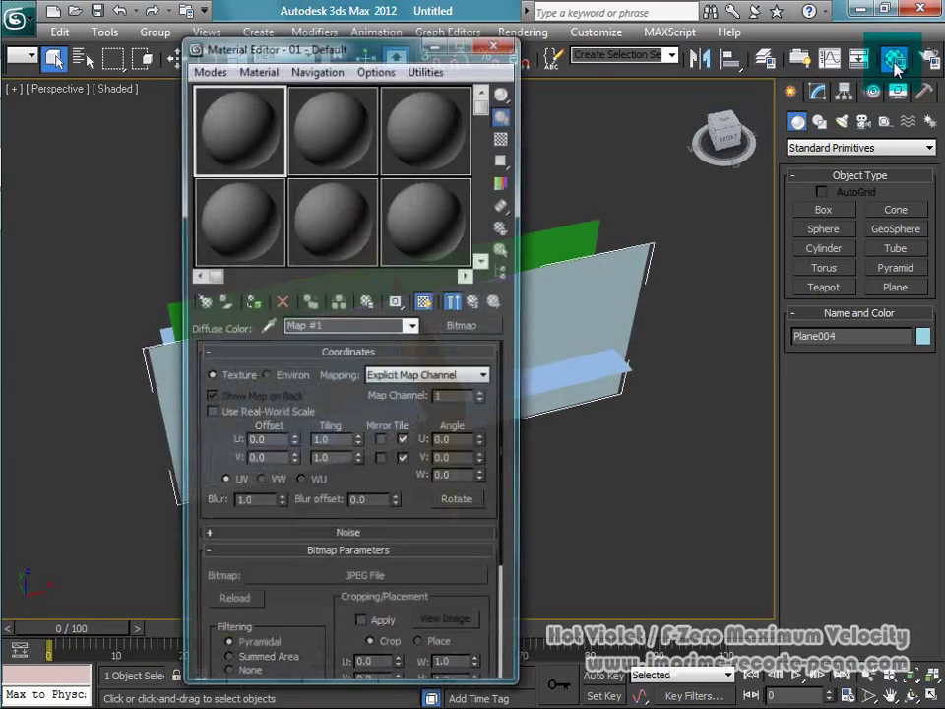
pyautogui.press('m')
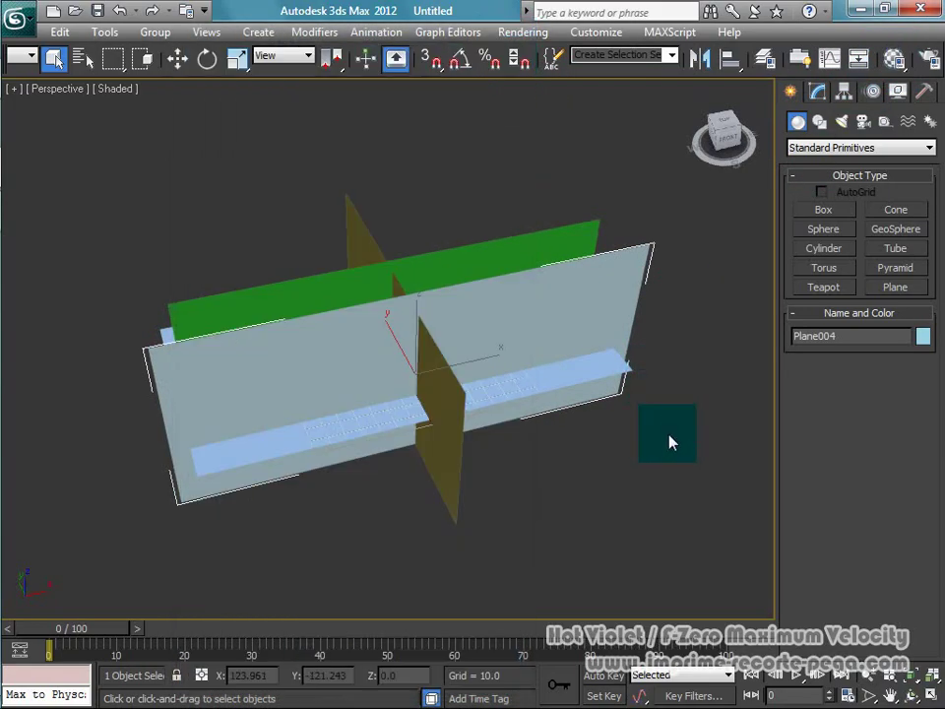
pyautogui.click(658, 344)
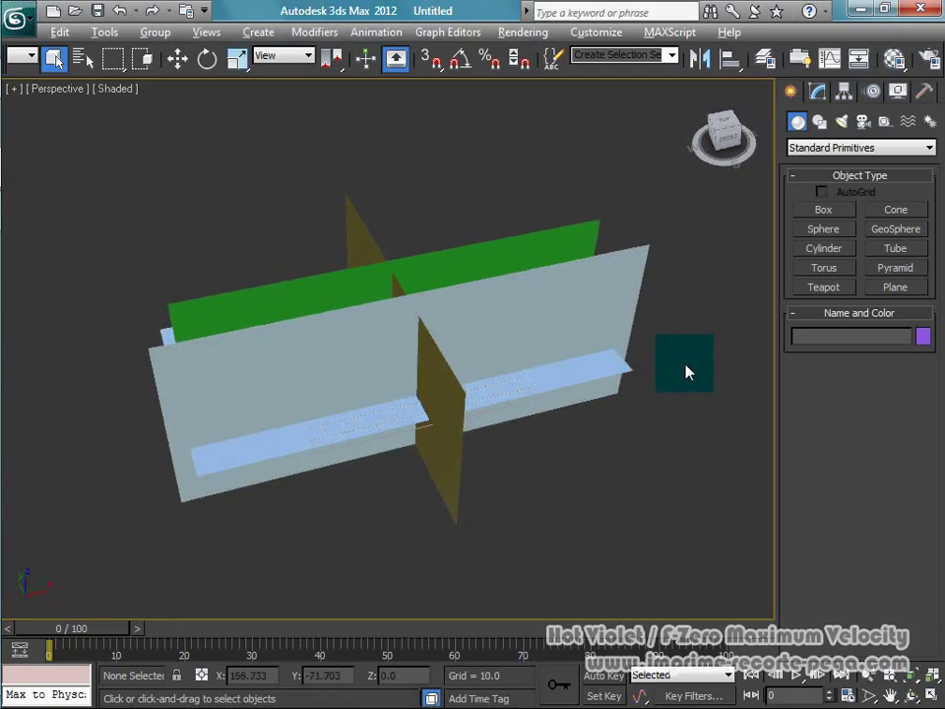
pyautogui.hotkey('alt', 'Tab')
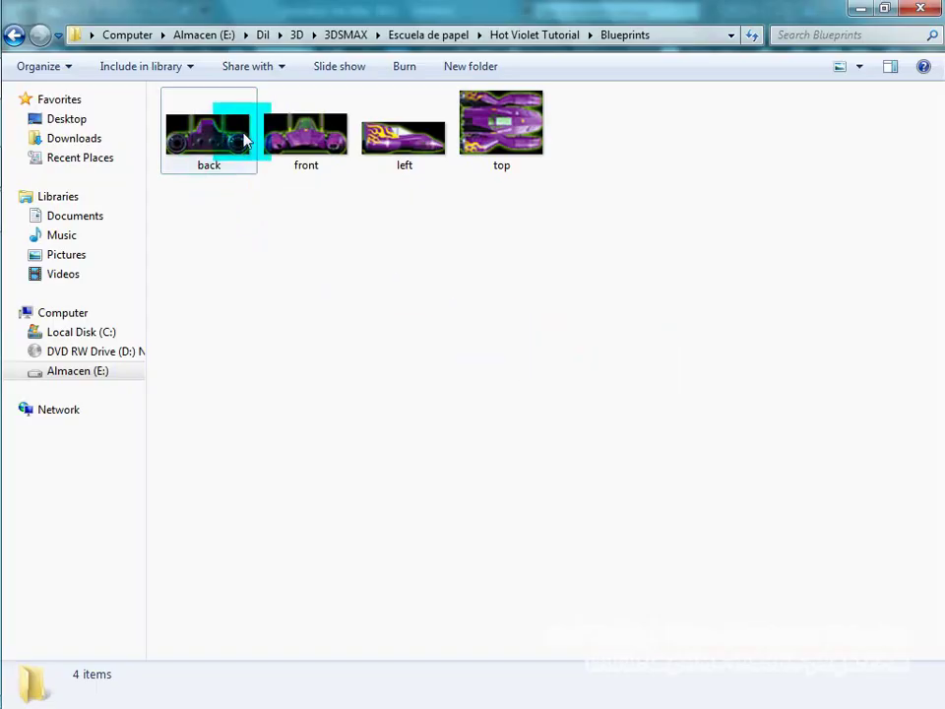
pyautogui.click(303, 141)
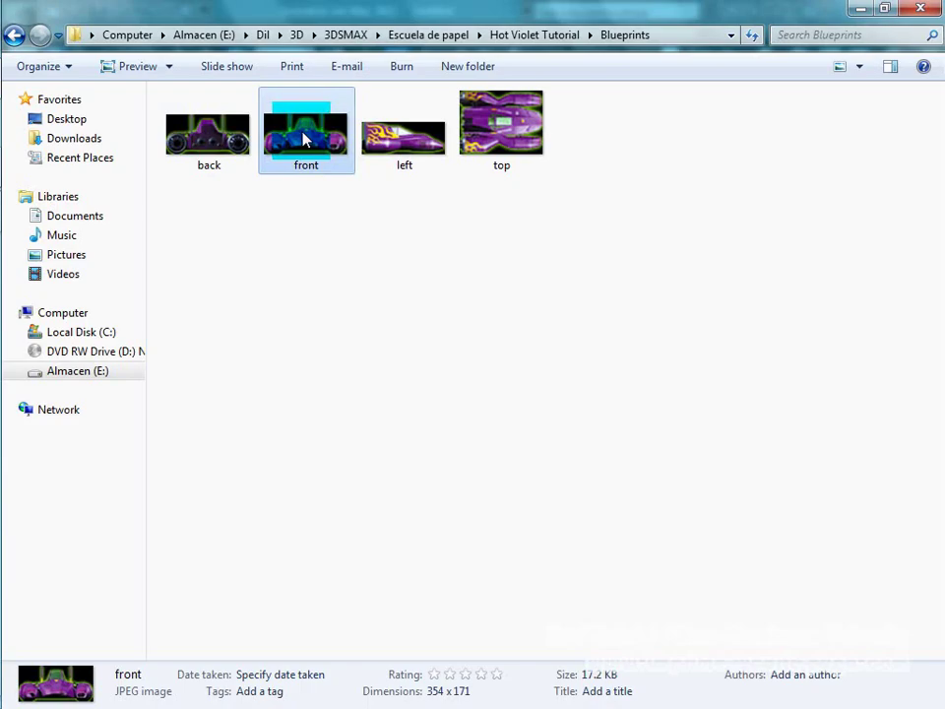
pyautogui.hotkey('alt', 'Tab')
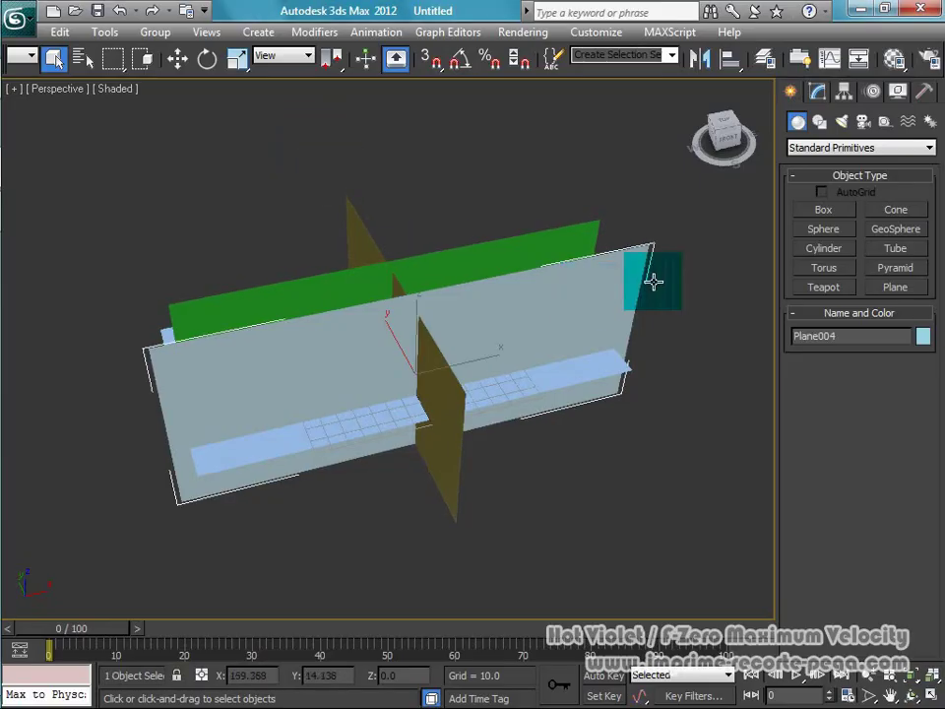
# Step: Set Plane004 to width 354 and length 171, then select the back blueprint in Explorer
pyautogui.moveTo(303, 140); pyautogui.dragTo(844, 186)
pyautogui.click(817, 90)
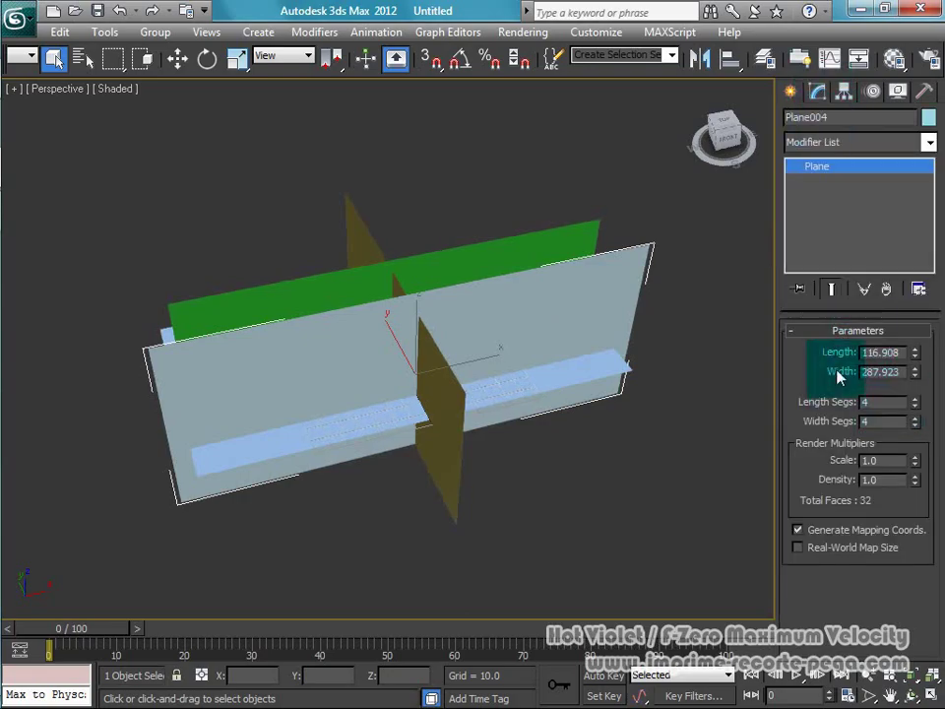
pyautogui.doubleClick(881, 352)
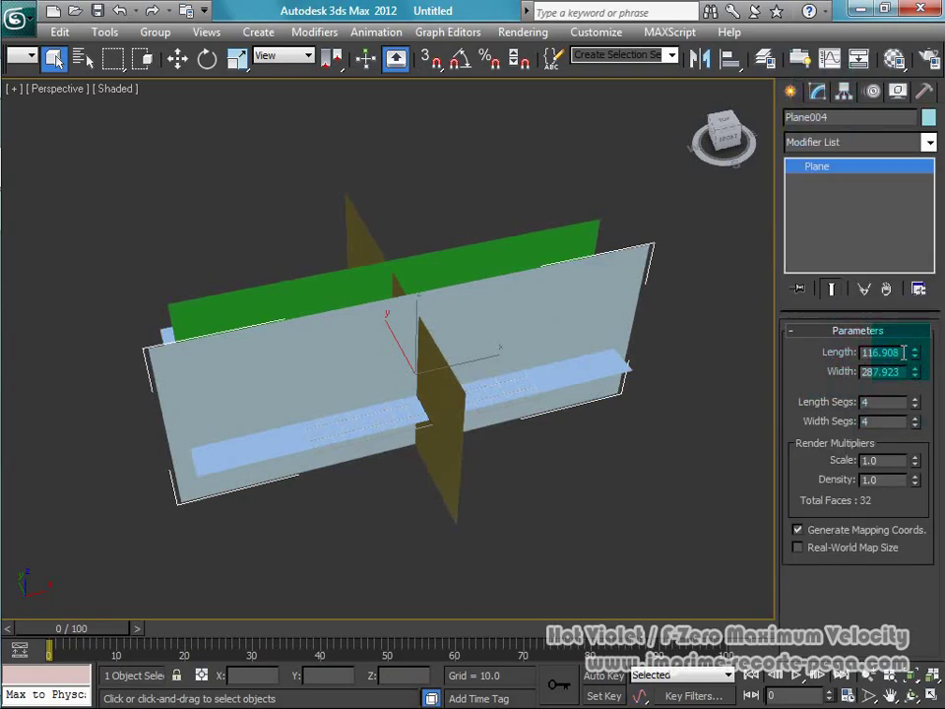
pyautogui.doubleClick(882, 371)
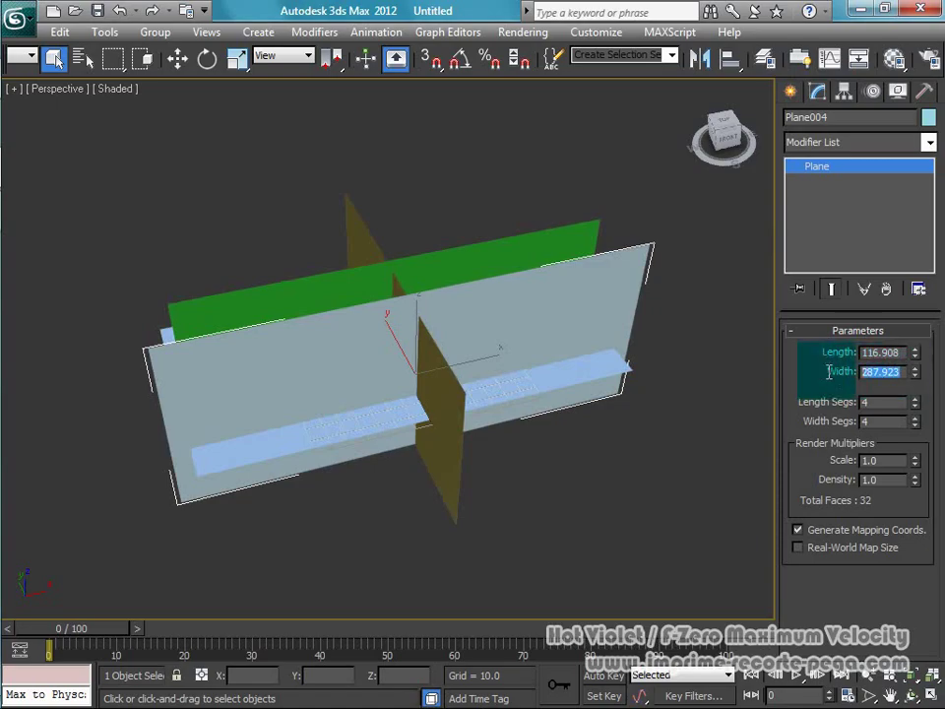
pyautogui.write('354')
pyautogui.press('Return')
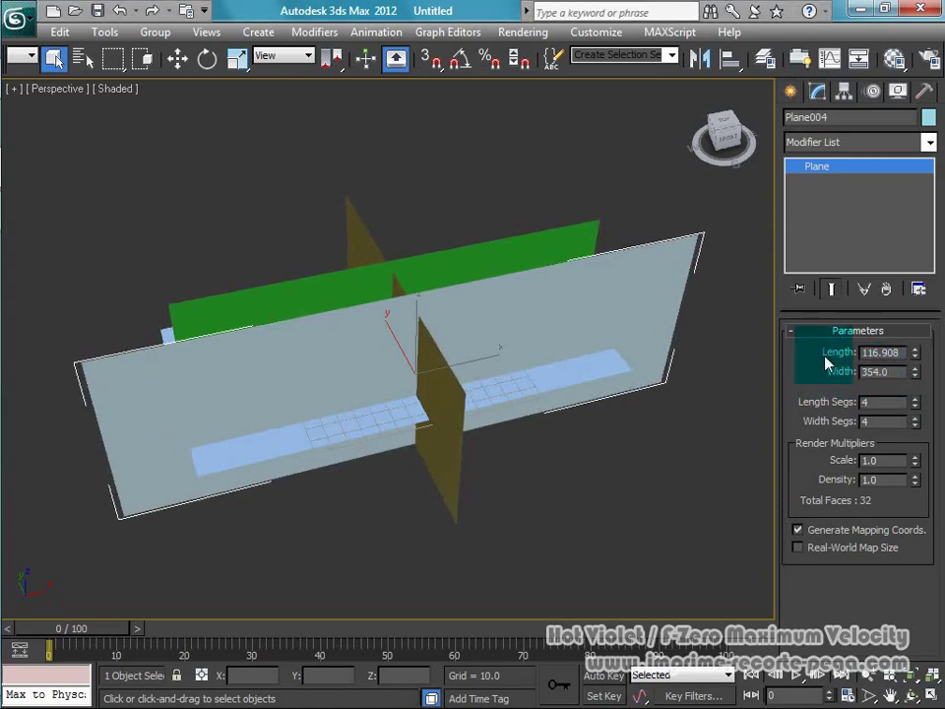
pyautogui.hotkey('alt', 'Tab')
pyautogui.hotkey('alt', 'Tab')
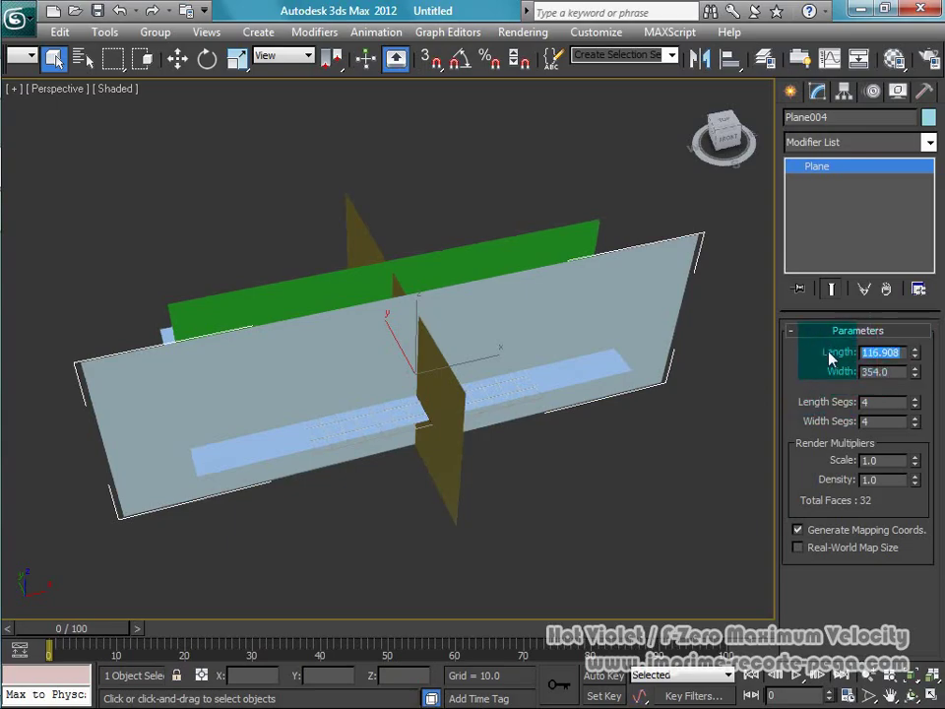
pyautogui.write('171')
pyautogui.press('Return')
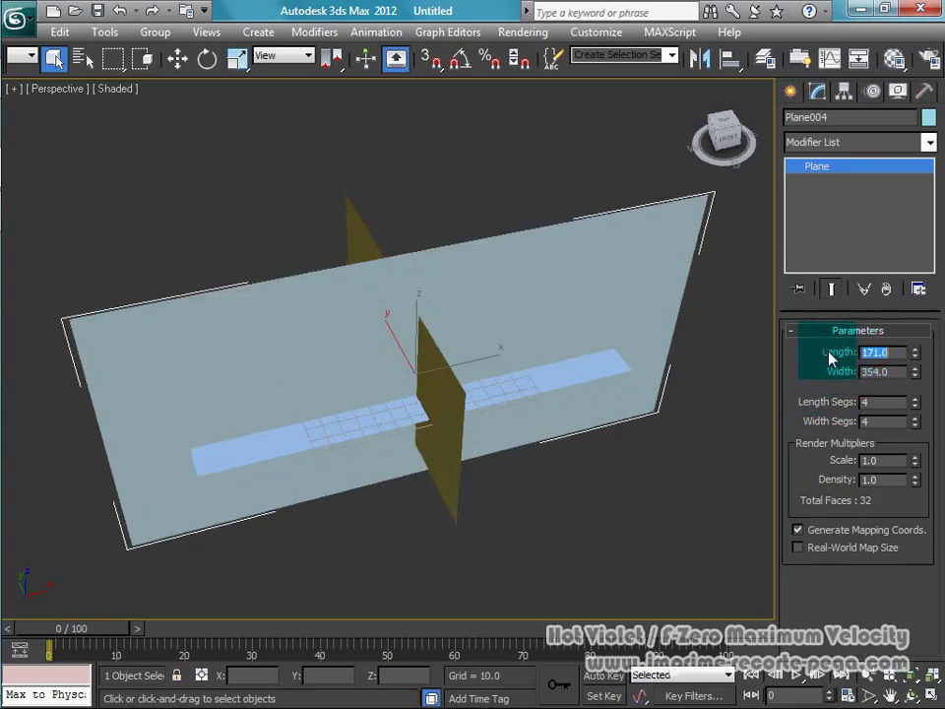
pyautogui.hotkey('alt', 'Tab')
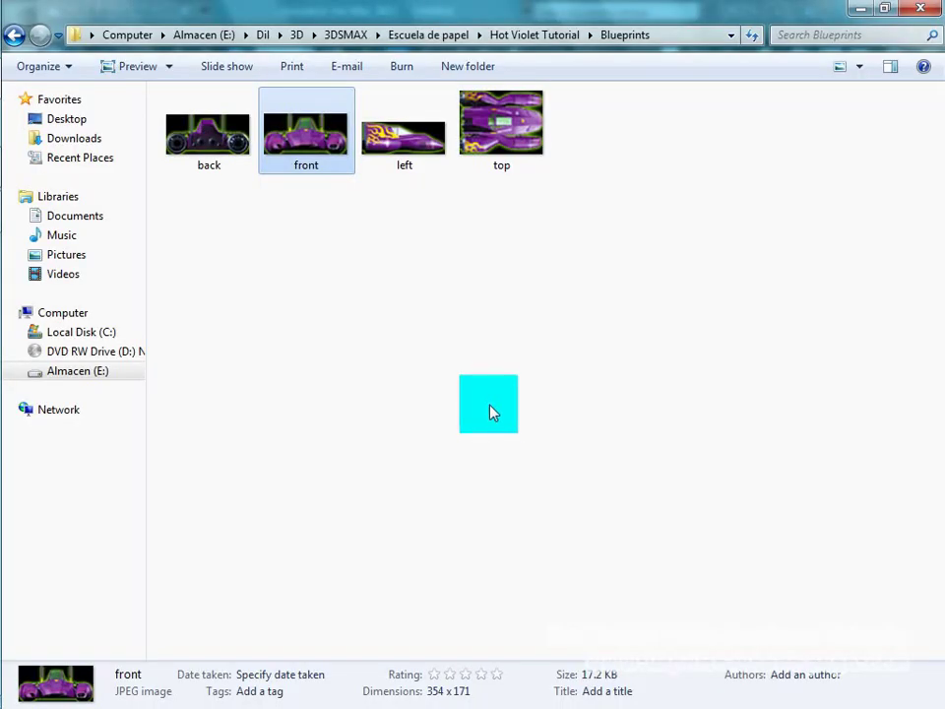
pyautogui.click(216, 144)
# Step: Give the green Plane003 width 354 and length 171
pyautogui.moveTo(215, 144); pyautogui.dragTo(410, 520)
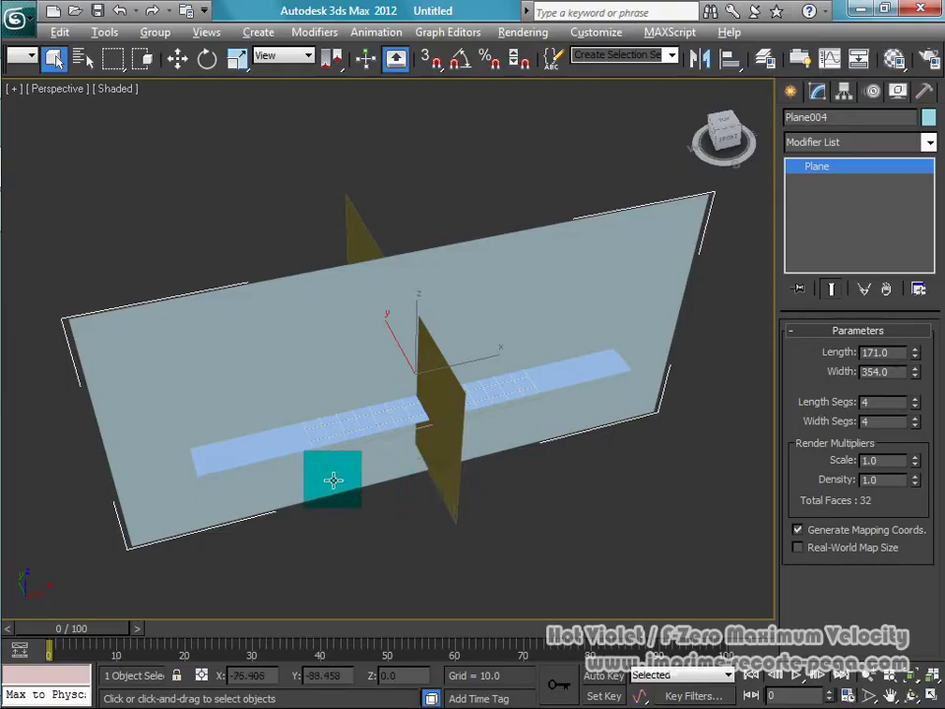
pyautogui.moveTo(410, 520)
pyautogui.mouseDown()
pyautogui.moveTo(513, 445)
pyautogui.moveTo(491, 481)
pyautogui.mouseUp()
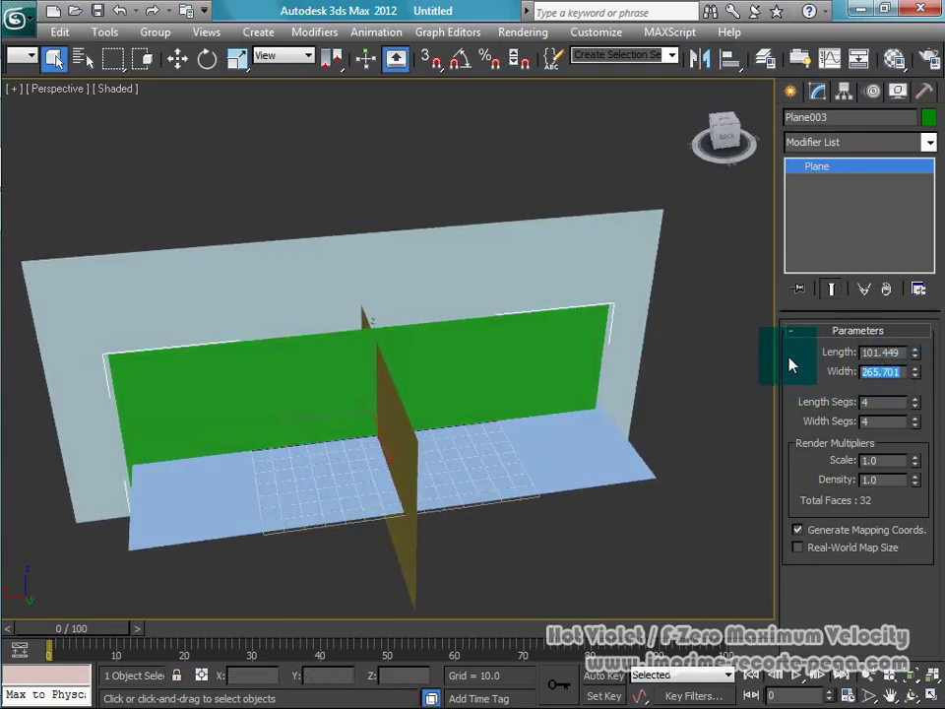
pyautogui.write('354')
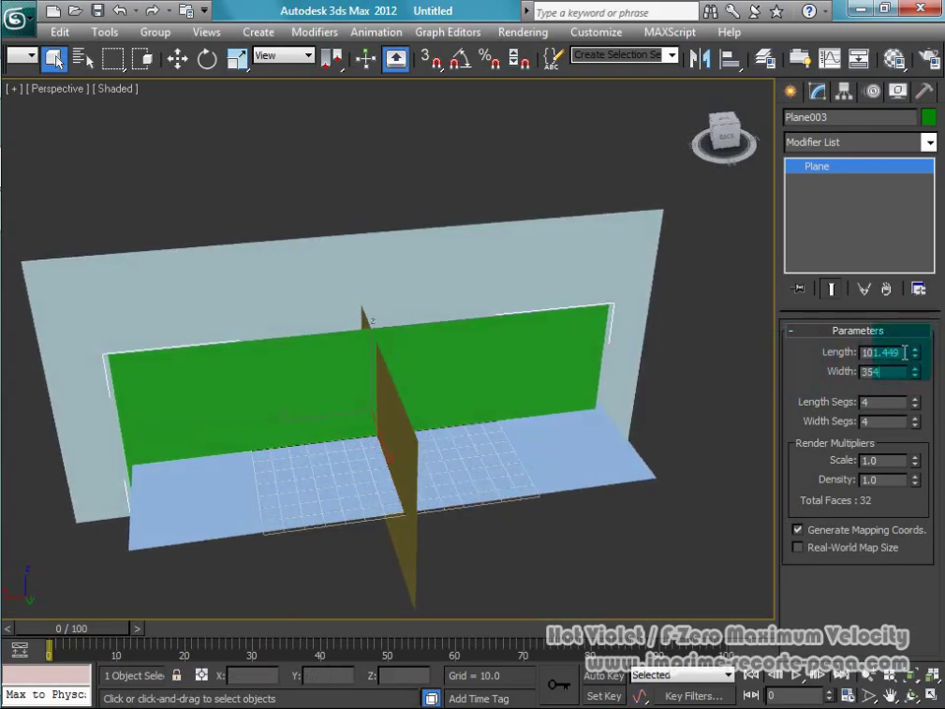
pyautogui.hotkey('shift', 'Tab')
pyautogui.write('17')
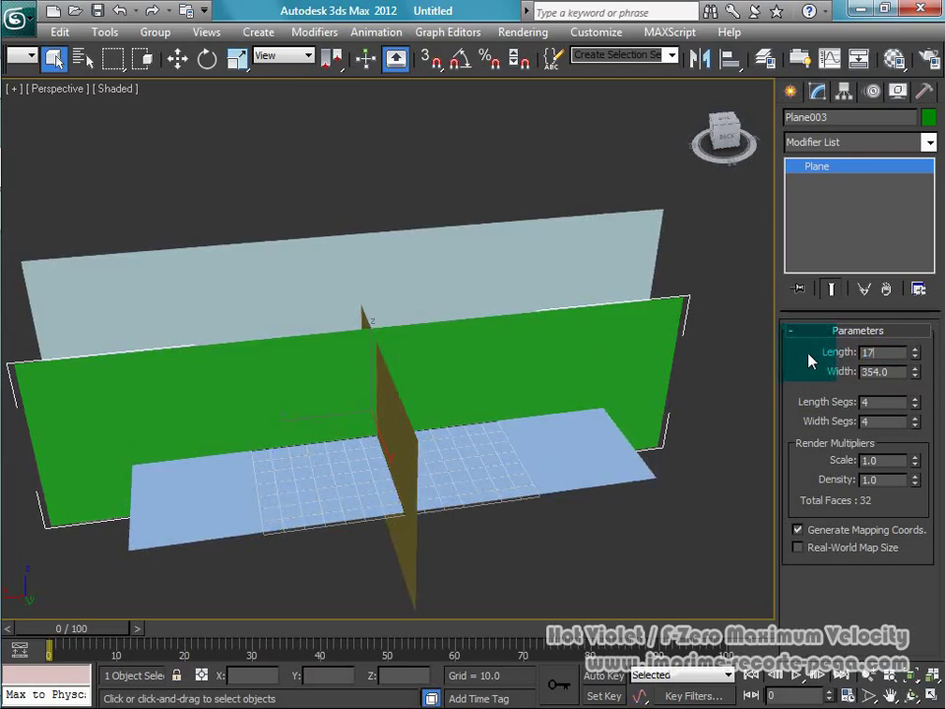
pyautogui.write('1')
pyautogui.press('Return')
# Step: Select the yellow Plane002, view it from the Left, and check the left blueprint's 447 x 171 size
pyautogui.moveTo(656, 414)
pyautogui.keyDown('alt'); pyautogui.mouseDown(button='middle')
pyautogui.moveTo(314, 387)
pyautogui.moveTo(354, 359)
pyautogui.moveTo(375, 435)
pyautogui.moveTo(545, 401)
pyautogui.moveTo(614, 411)
pyautogui.moveTo(599, 477)
pyautogui.mouseUp(button='middle'); pyautogui.keyUp('alt')
pyautogui.click(548, 439)
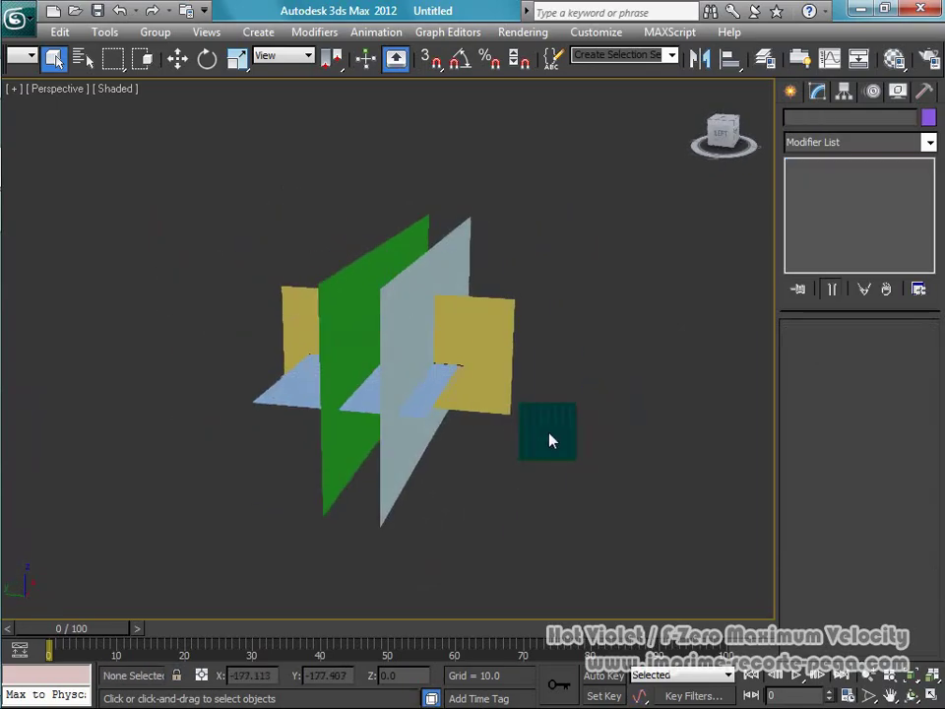
pyautogui.click(490, 343)
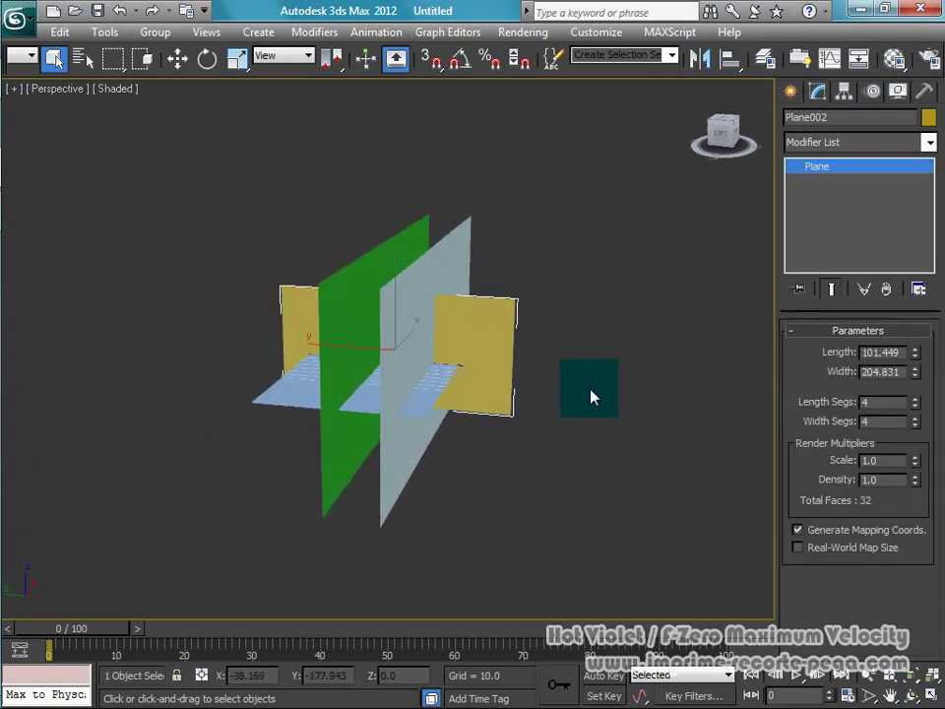
pyautogui.press('l')
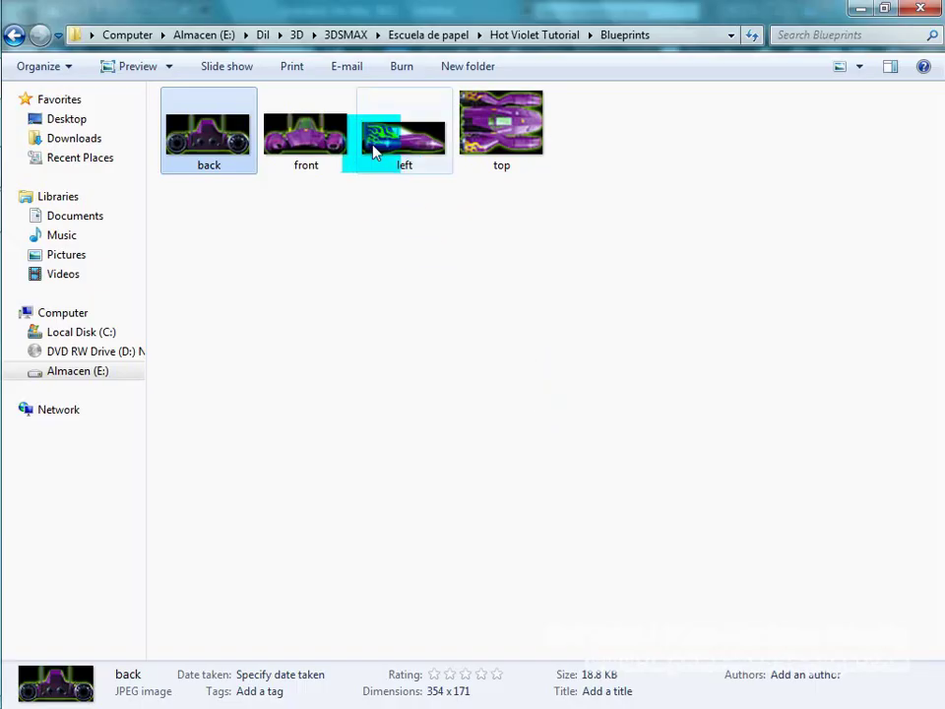
pyautogui.click(406, 148)
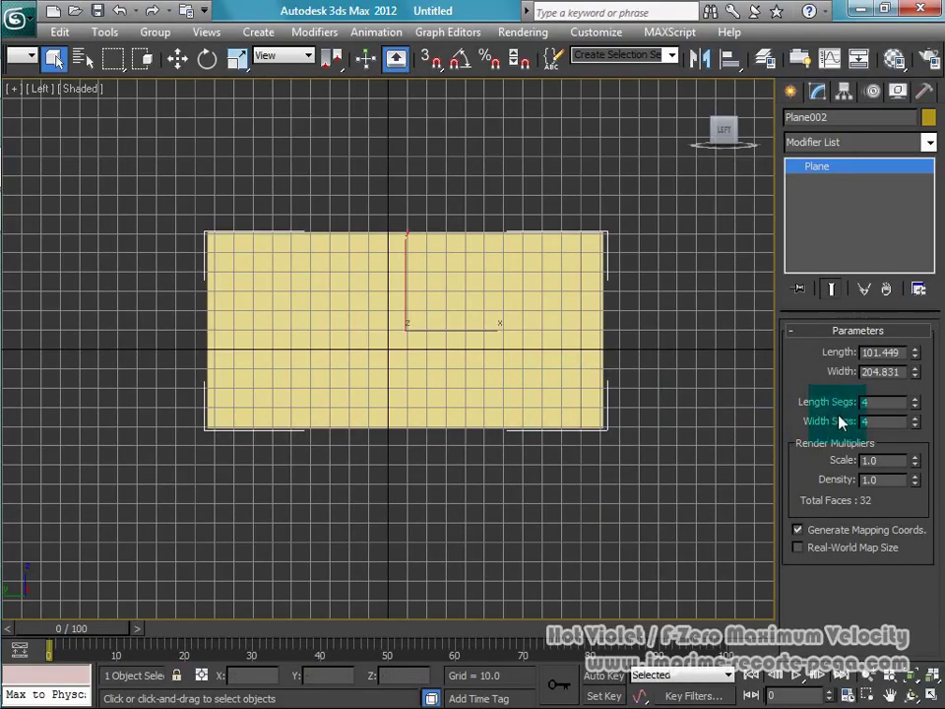
pyautogui.doubleClick(879, 371)
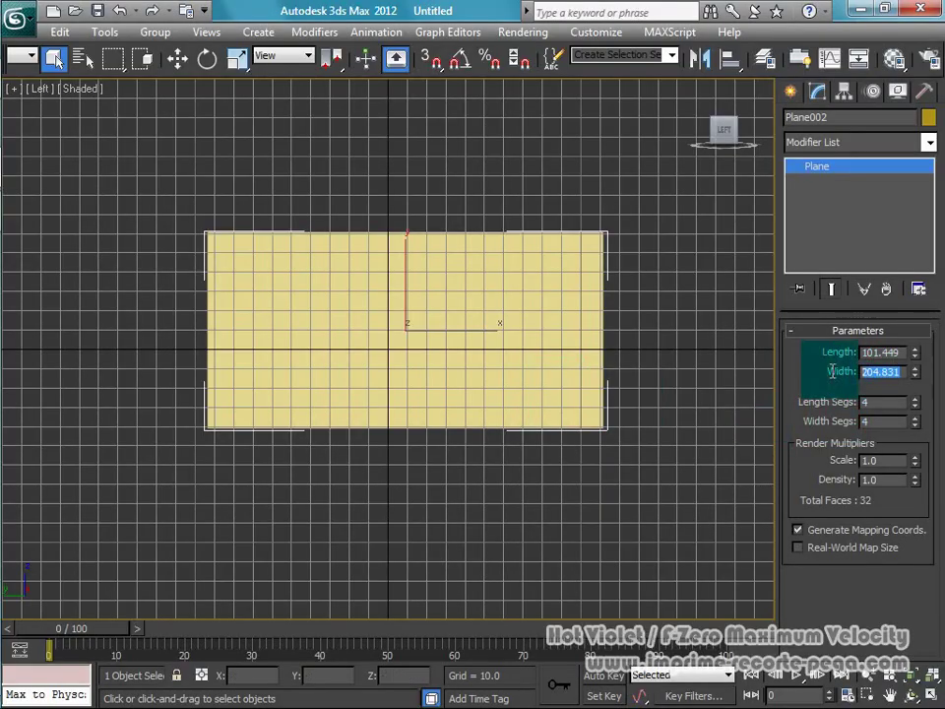
# Step: Set the yellow Plane002 to width 447 and length 171
pyautogui.write('447')
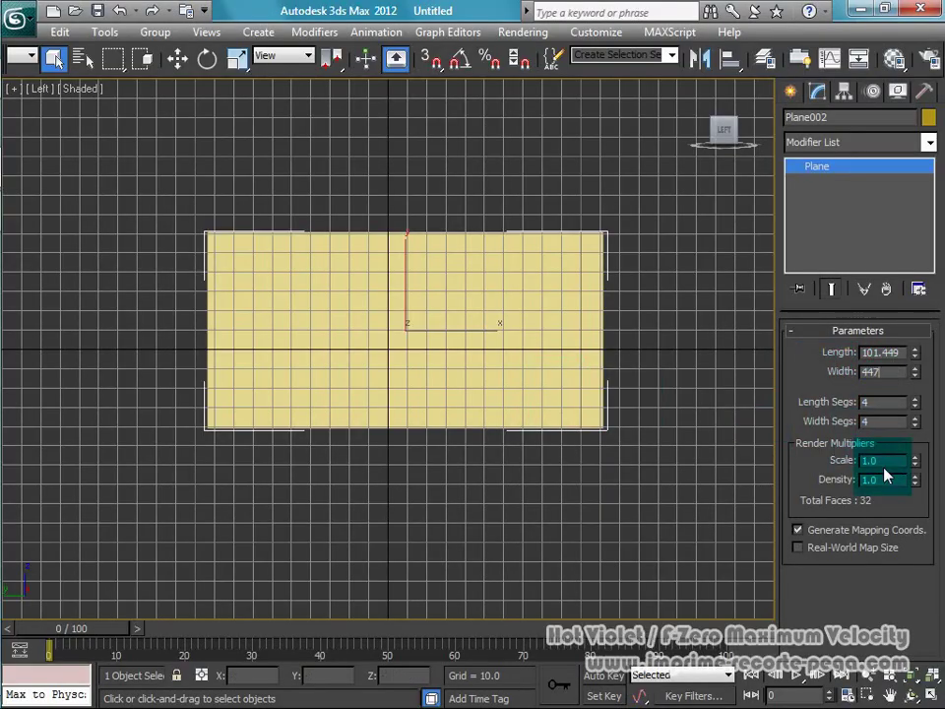
pyautogui.press('Return')
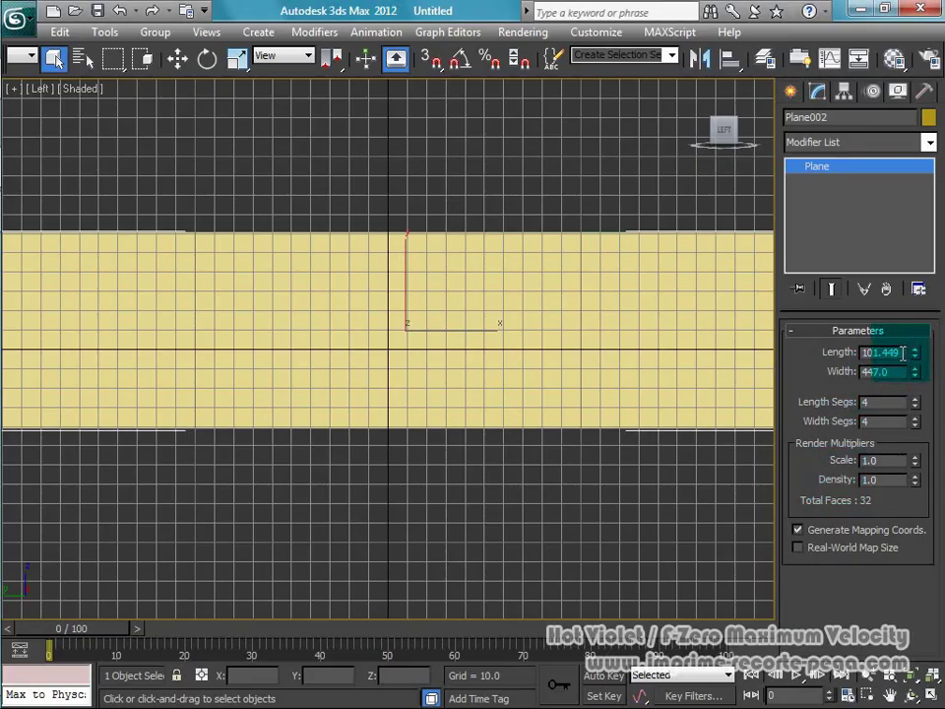
pyautogui.moveTo(902, 353); pyautogui.dragTo(782, 360)
pyautogui.write('171')
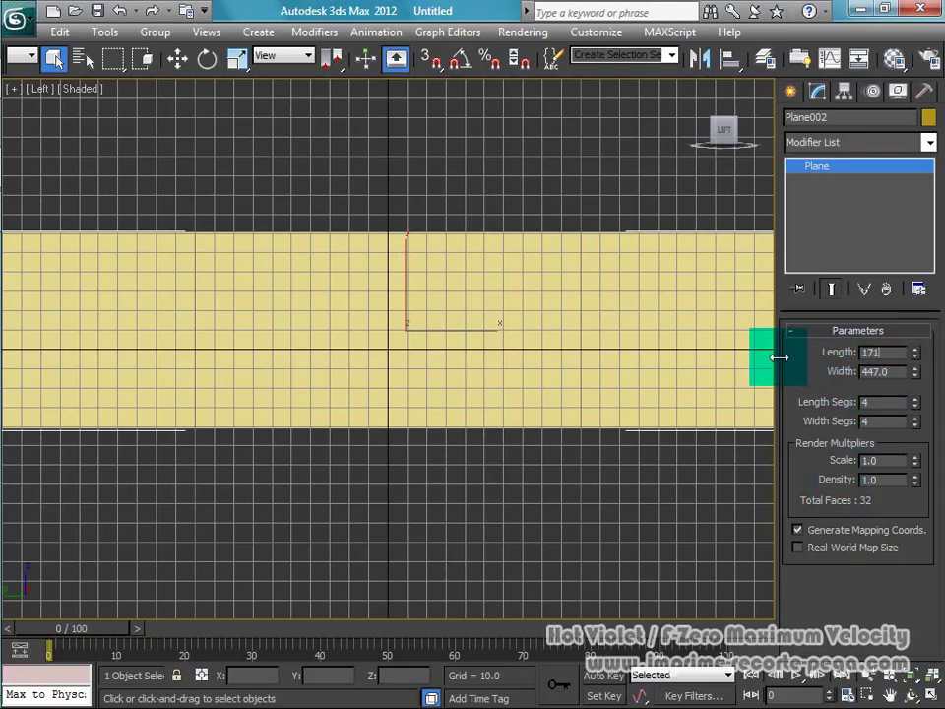
pyautogui.press('Return')
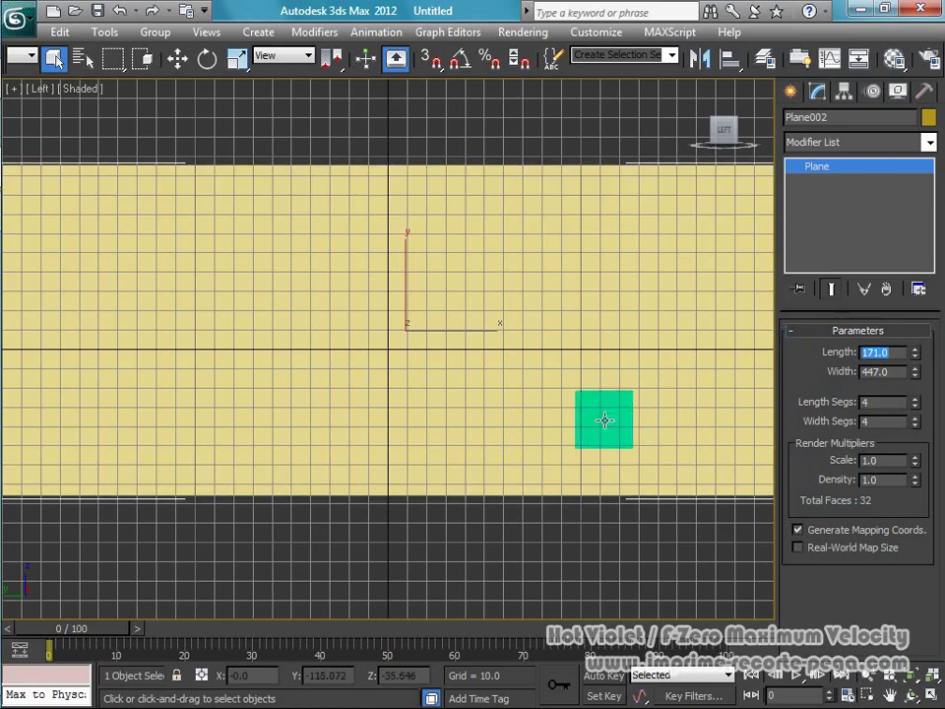
# Step: Return to the Perspective view and select the flat blue top plane, Plane001
pyautogui.scroll(-4, 540, 426)
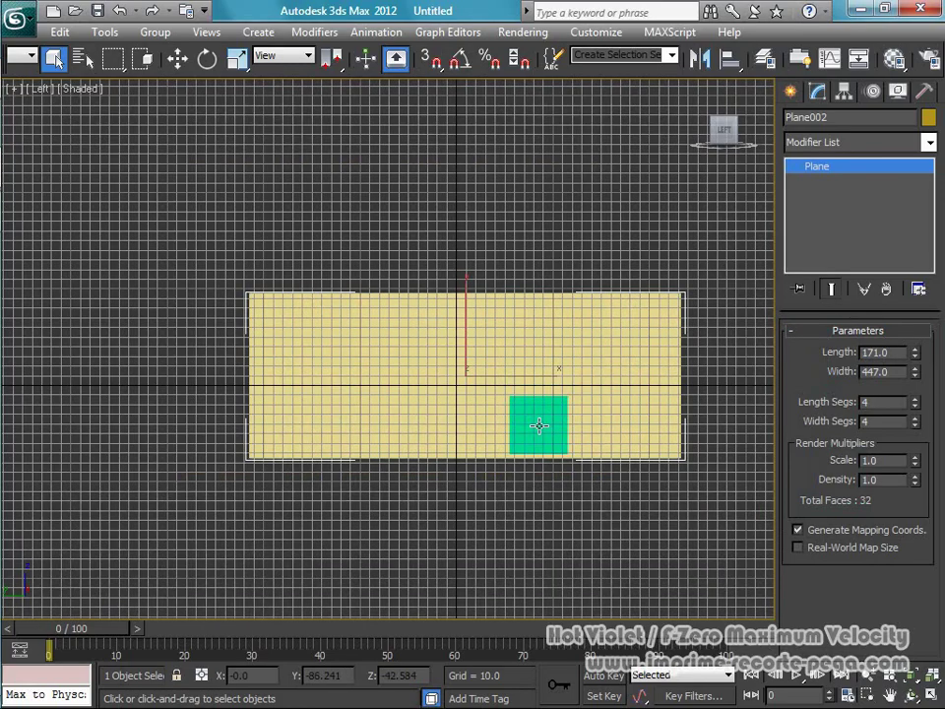
pyautogui.moveTo(602, 415); pyautogui.dragTo(541, 456, button='middle')
pyautogui.press('p')
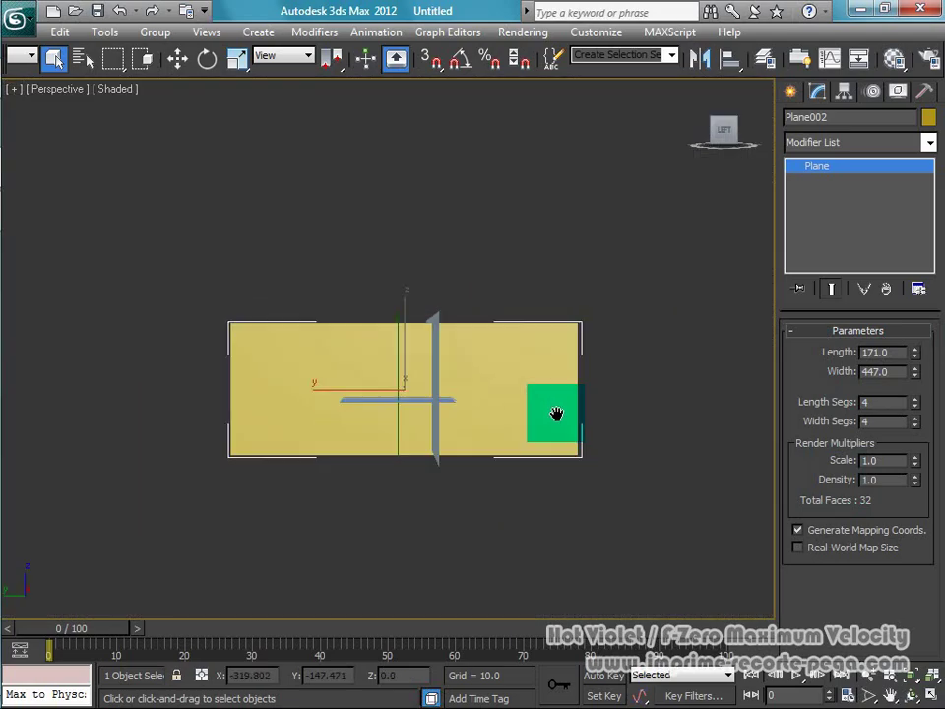
pyautogui.moveTo(558, 401)
pyautogui.keyDown('alt'); pyautogui.mouseDown(button='middle')
pyautogui.moveTo(430, 485)
pyautogui.moveTo(284, 469)
pyautogui.moveTo(299, 504)
pyautogui.mouseUp(button='middle'); pyautogui.keyUp('alt')
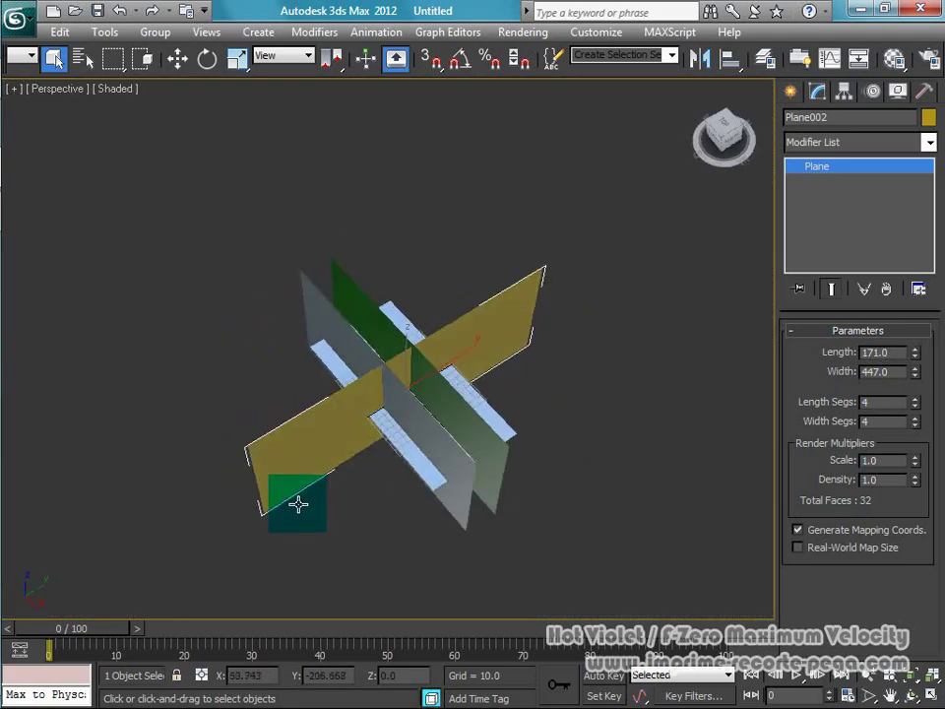
pyautogui.click(394, 431)
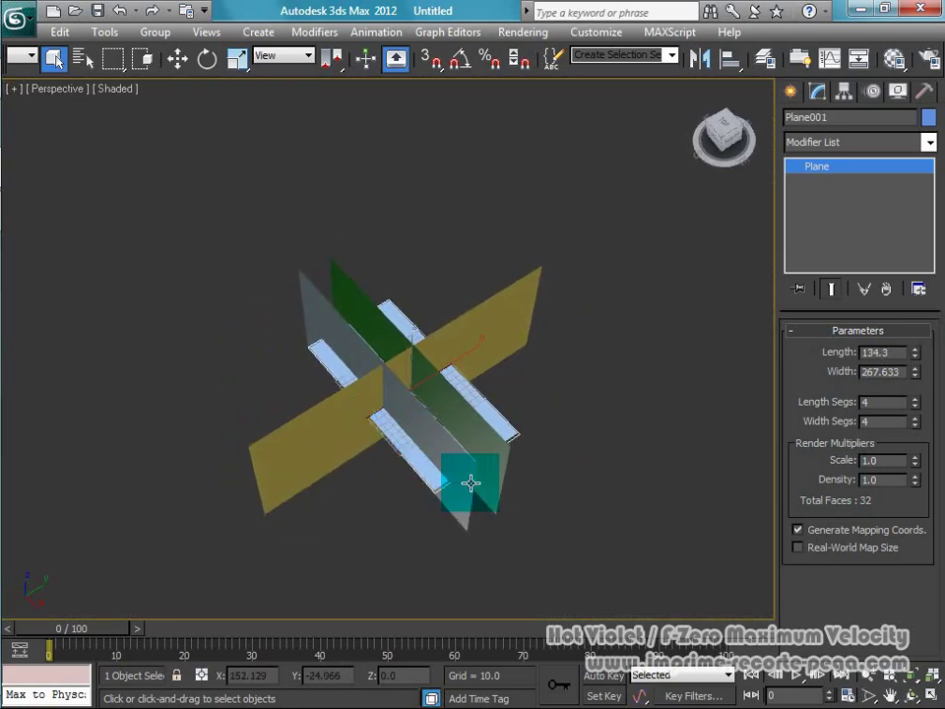
pyautogui.hotkey('alt', 'Tab')
# Step: Check the top blueprint's size of 447 x 345 in Explorer
pyautogui.click(508, 144)
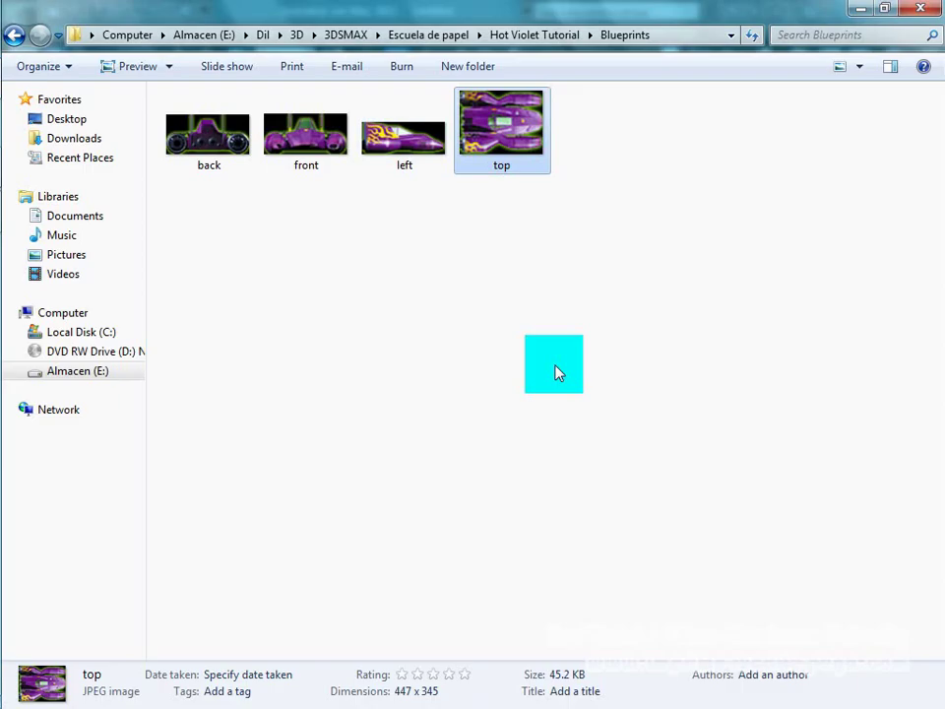
pyautogui.hotkey('alt', 'Tab')
pyautogui.keyDown('alt'); pyautogui.moveTo(452, 441); pyautogui.dragTo(475, 451, button='middle'); pyautogui.keyUp('alt')
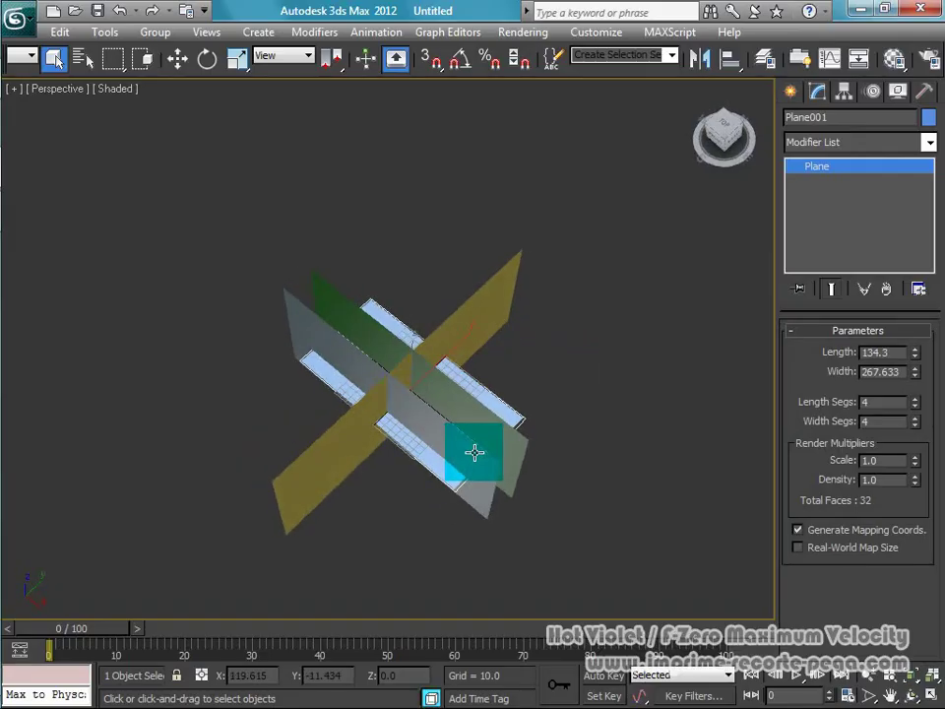
pyautogui.click(906, 348)
pyautogui.moveTo(917, 360); pyautogui.dragTo(912, 354)
pyautogui.write('447')
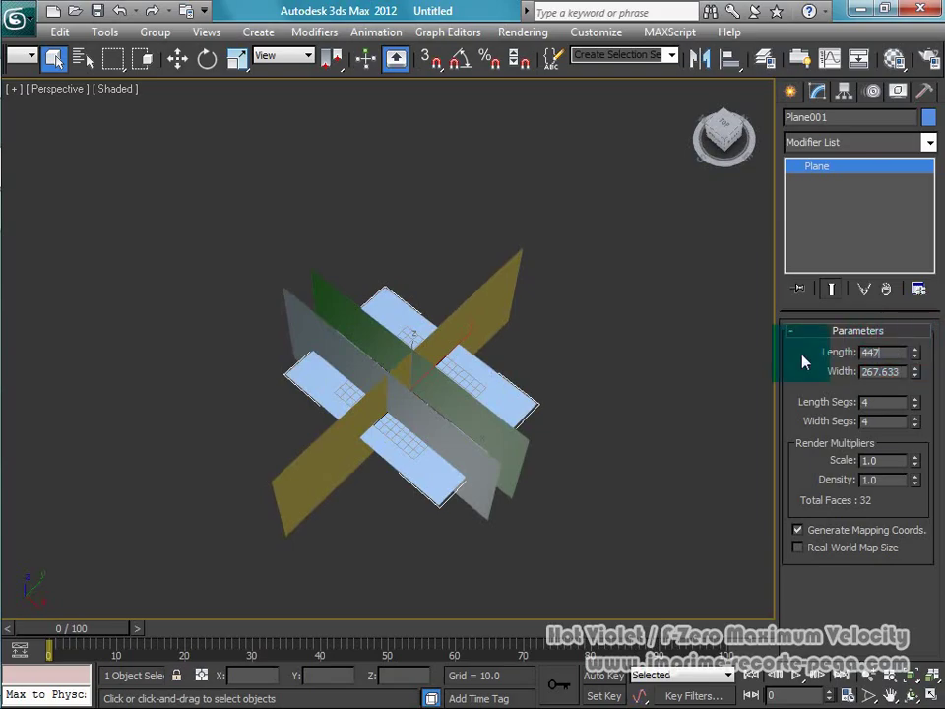
pyautogui.hotkey('alt', 'Tab')
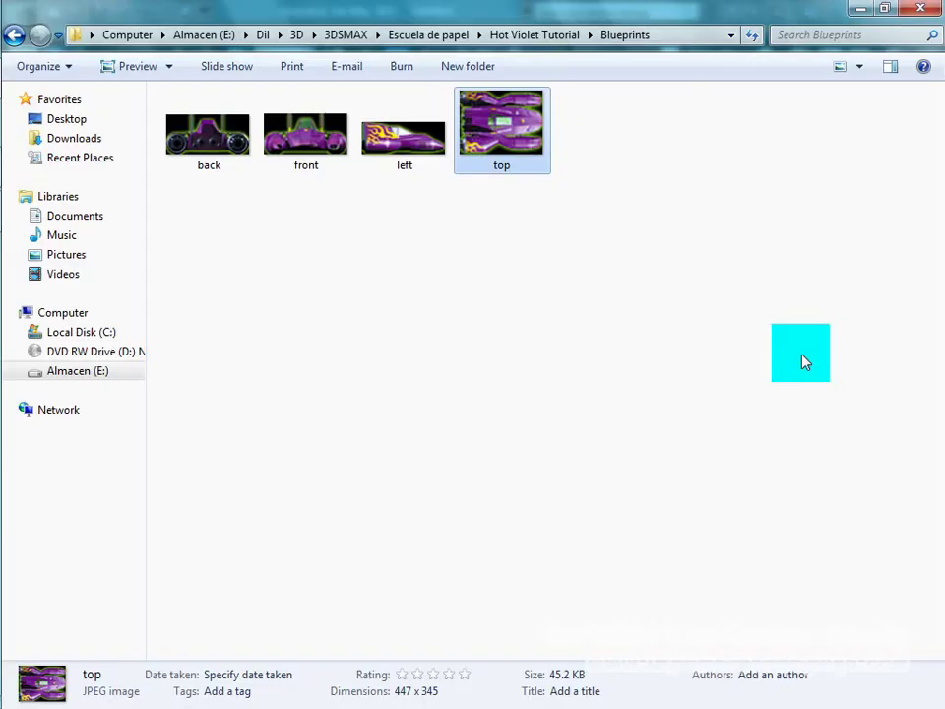
pyautogui.hotkey('alt', 'Tab')
# Step: Set Plane001's length to 447 and width to 345
pyautogui.write('447')
pyautogui.press('Tab')
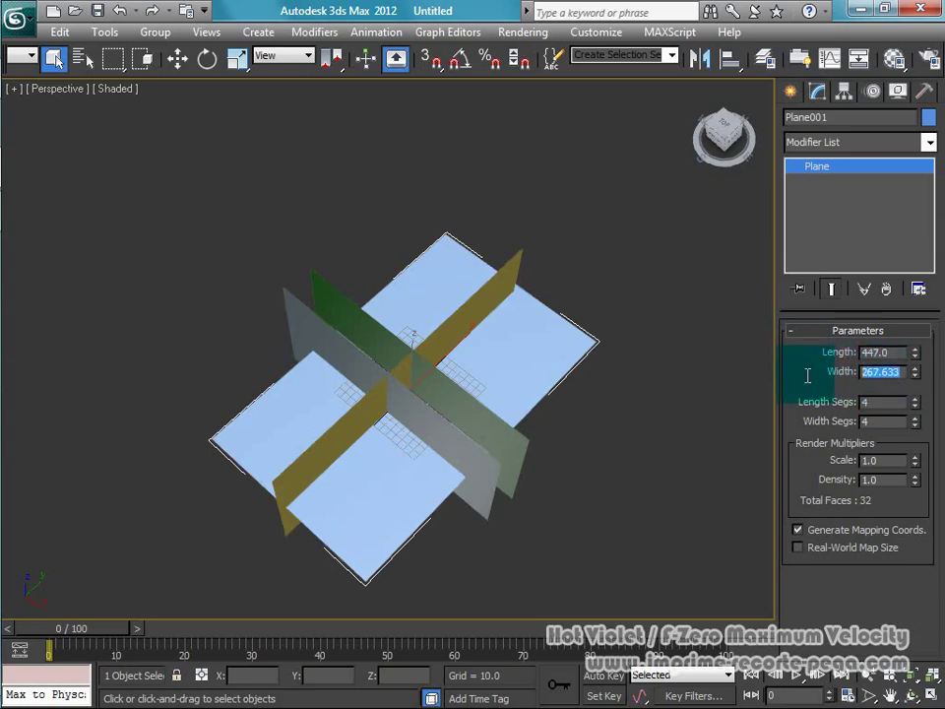
pyautogui.write('345')
pyautogui.press('Return')
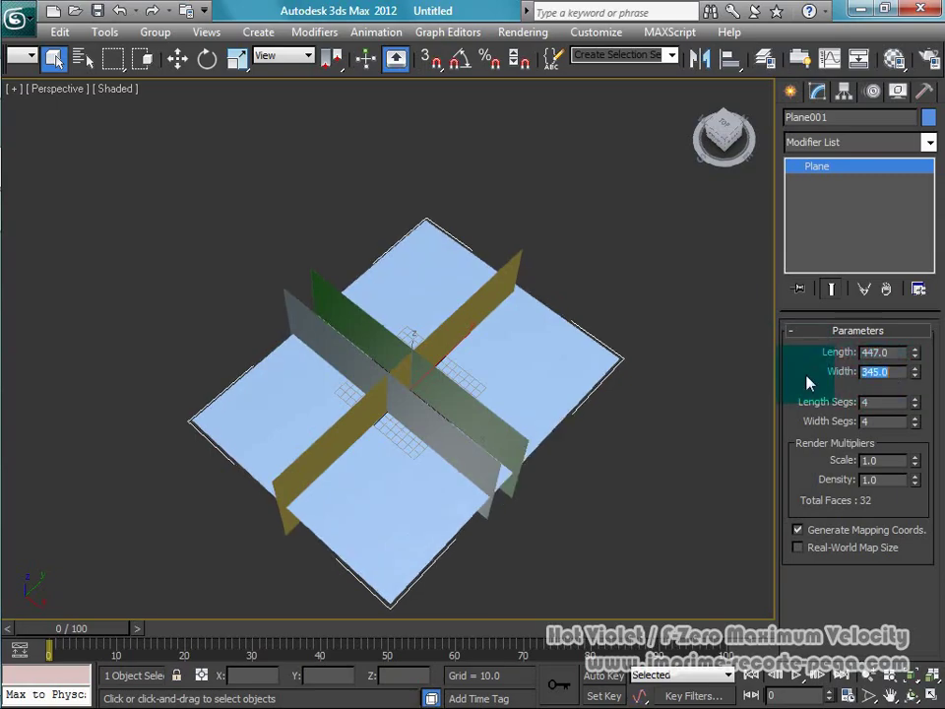
pyautogui.keyDown('alt'); pyautogui.moveTo(533, 437); pyautogui.dragTo(450, 449, button='middle'); pyautogui.keyUp('alt')
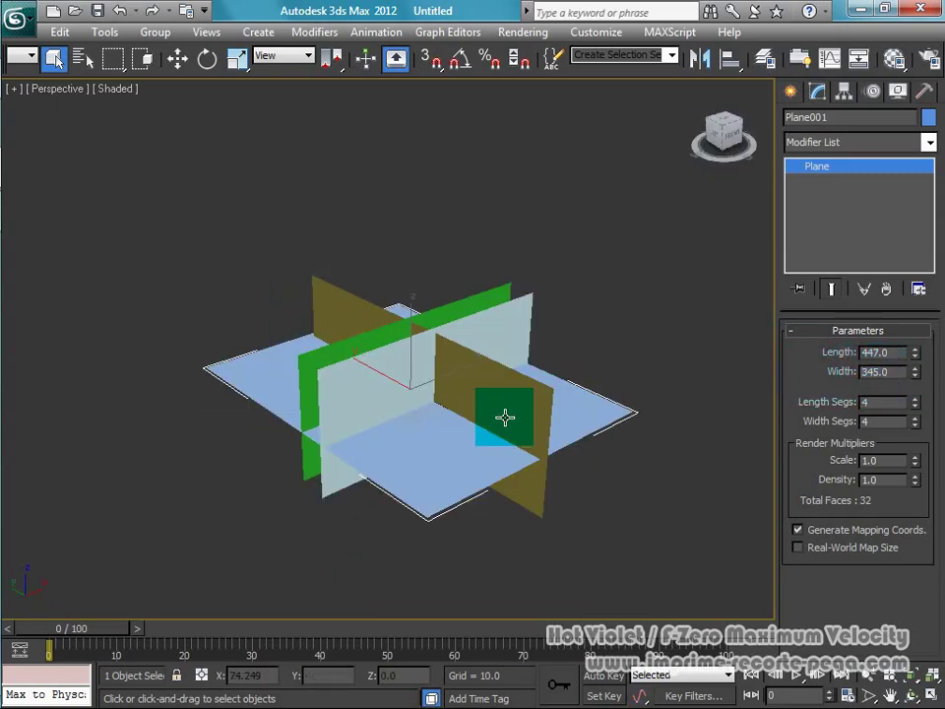
pyautogui.moveTo(450, 449)
pyautogui.mouseDown()
pyautogui.moveTo(609, 504)
pyautogui.moveTo(449, 502)
pyautogui.moveTo(218, 166)
pyautogui.mouseUp()
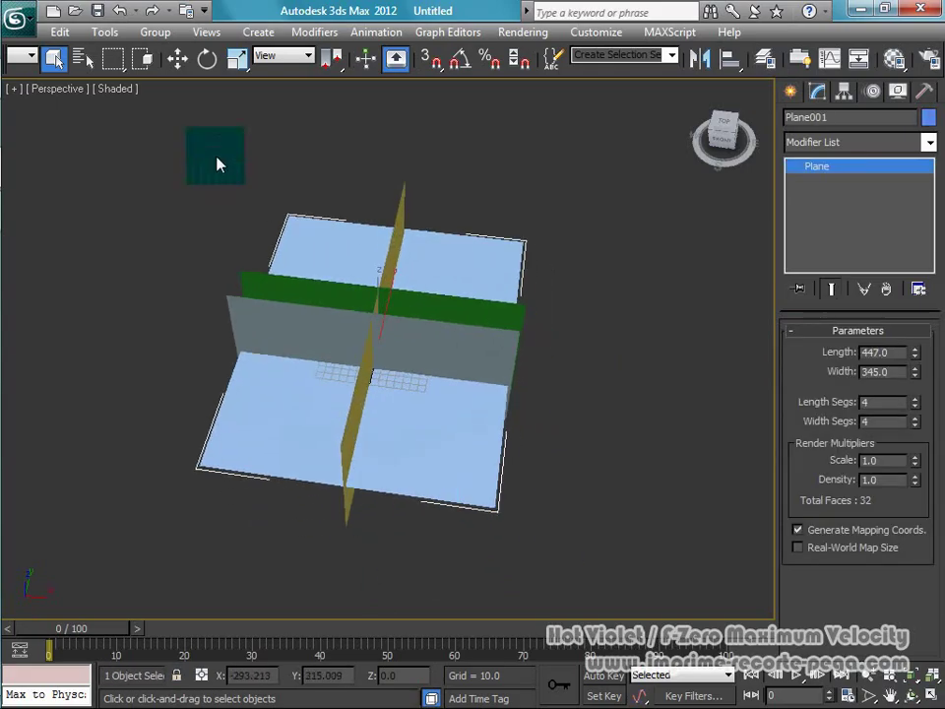
# Step: Set the selected plane's X position to 0 using the Move type-in
pyautogui.click(178, 61)
pyautogui.write('0.966')
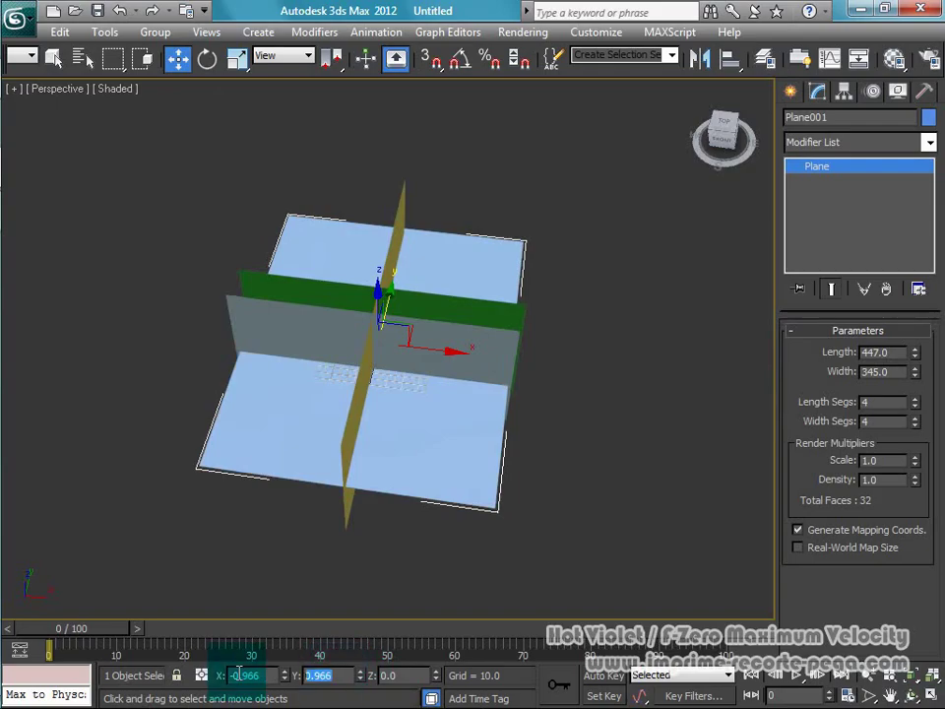
pyautogui.doubleClick(254, 676)
pyautogui.write('0')
pyautogui.press('Return')
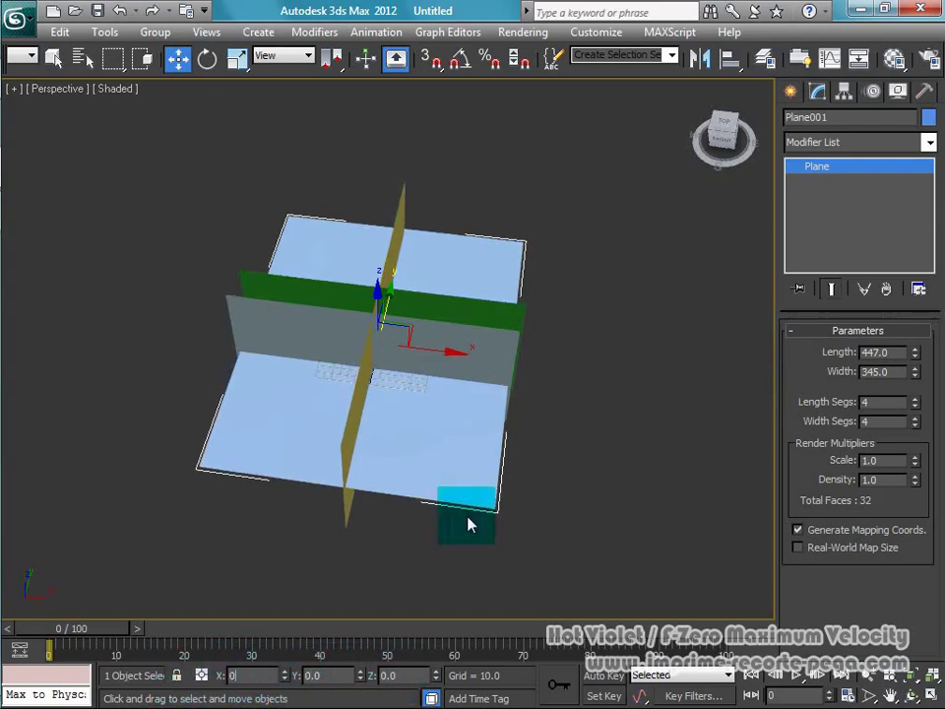
pyautogui.click(464, 512)
# Step: Zero the grey wall plane's Y position
pyautogui.click(436, 350)
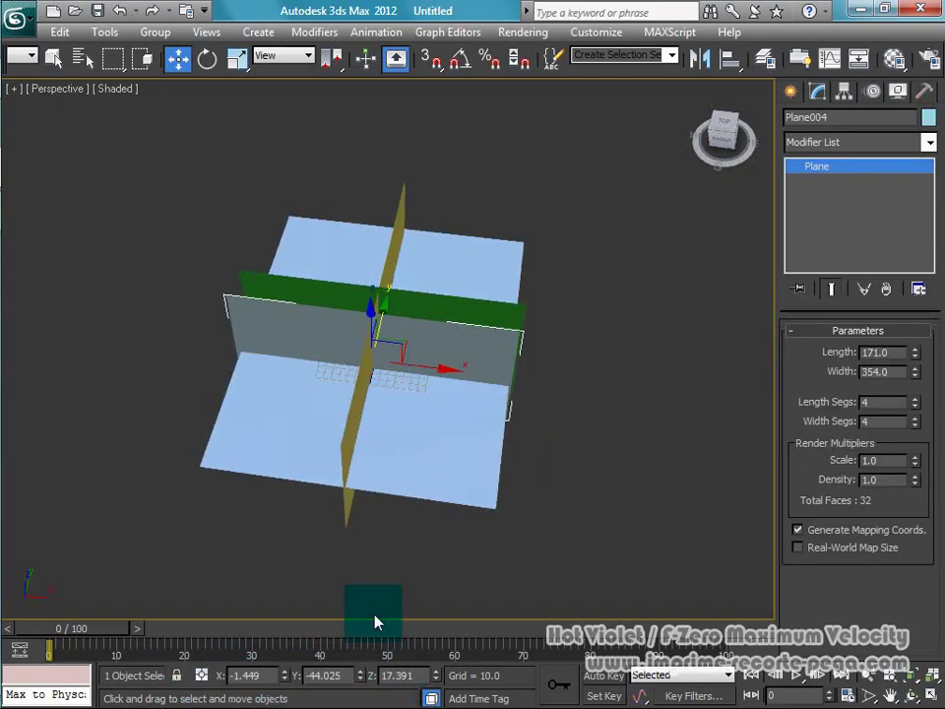
pyautogui.doubleClick(330, 675)
pyautogui.write('0')
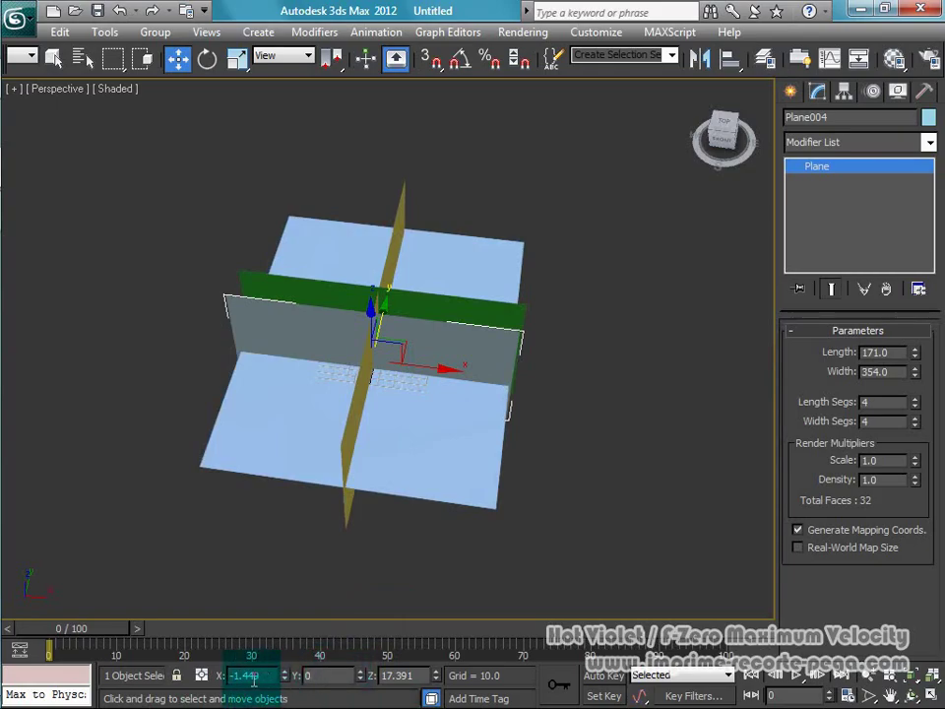
pyautogui.write('0')
pyautogui.press('Return')
pyautogui.doubleClick(384, 676)
pyautogui.write('0')
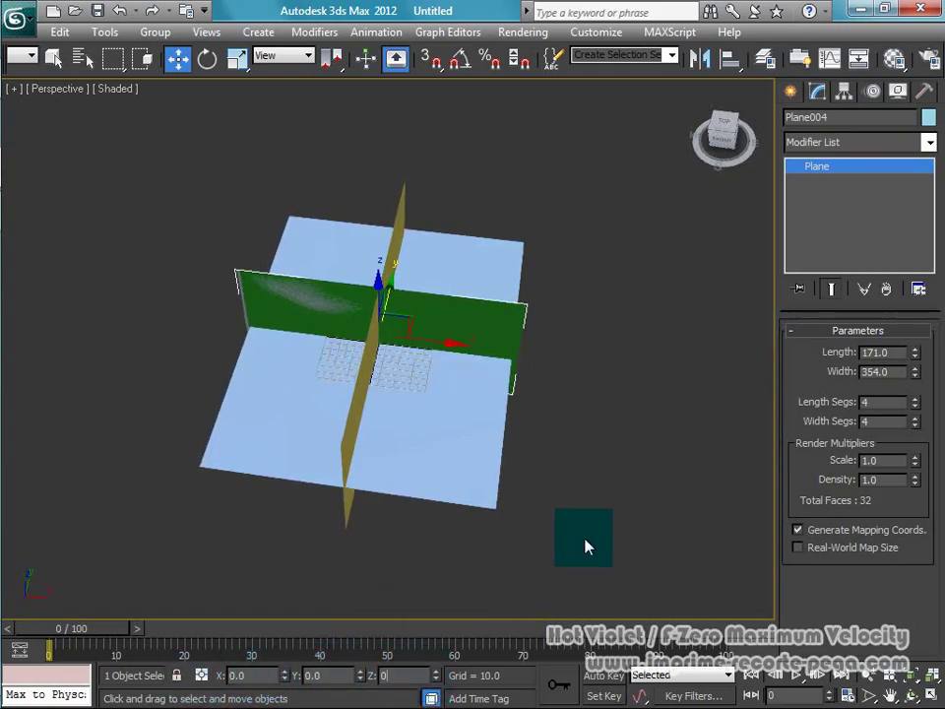
pyautogui.click(584, 547)
# Step: Zero the yellow plane's Y position
pyautogui.click(360, 389)
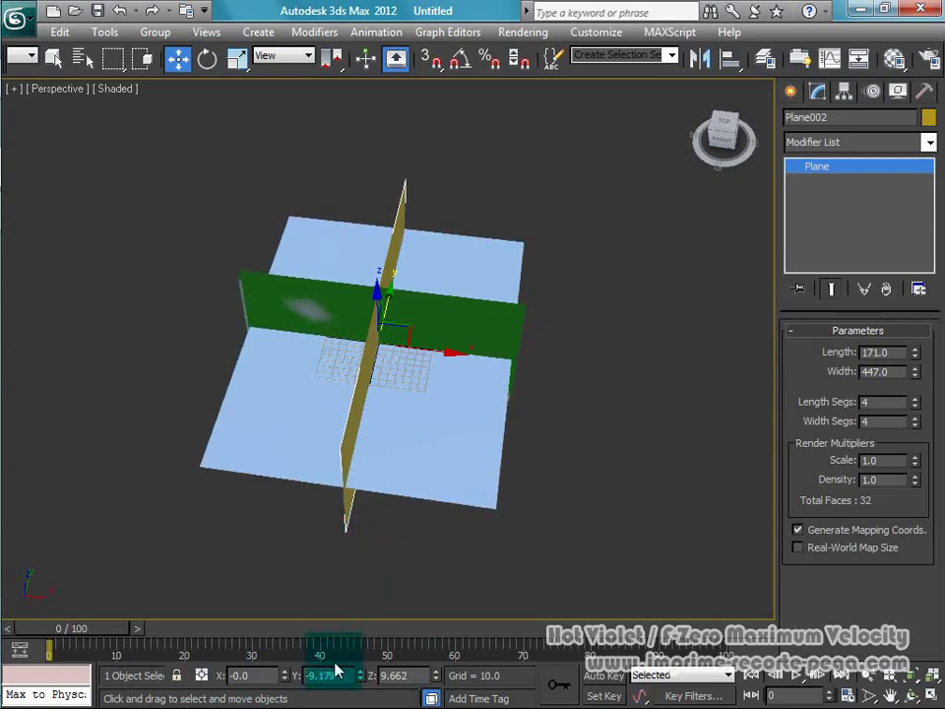
pyautogui.write('0')
pyautogui.press('Return')
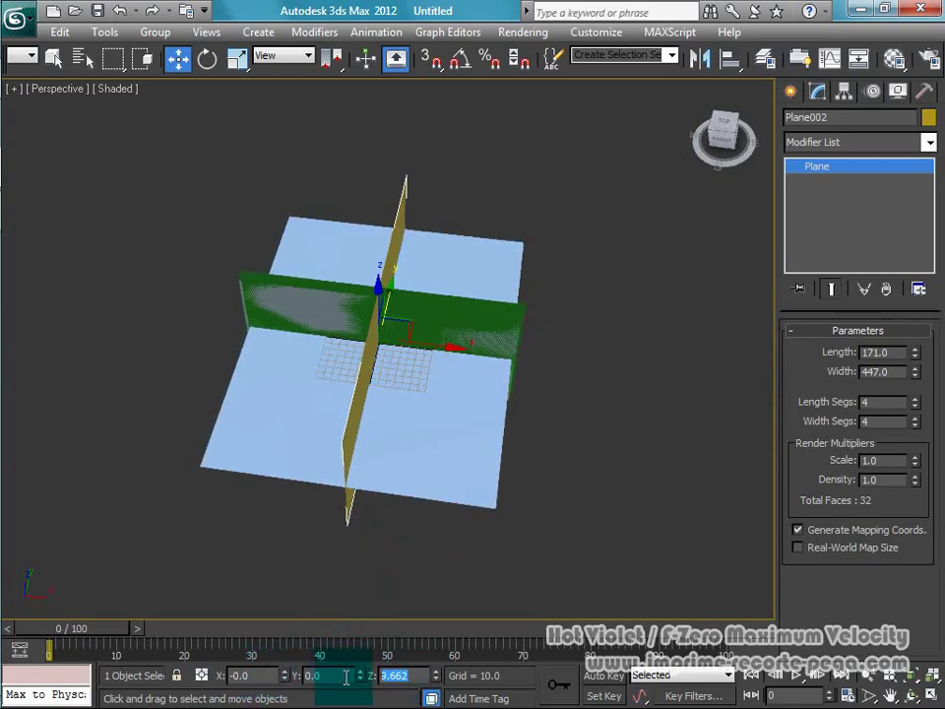
pyautogui.click(578, 481)
# Step: Set the green plane's Z to 0 and slide it along Y to 48.518
pyautogui.moveTo(568, 445)
pyautogui.keyDown('alt'); pyautogui.mouseDown(button='middle')
pyautogui.moveTo(449, 477)
pyautogui.moveTo(211, 375)
pyautogui.moveTo(242, 469)
pyautogui.moveTo(585, 469)
pyautogui.moveTo(477, 487)
pyautogui.moveTo(498, 481)
pyautogui.moveTo(218, 492)
pyautogui.moveTo(289, 363)
pyautogui.mouseUp(button='middle'); pyautogui.keyUp('alt')
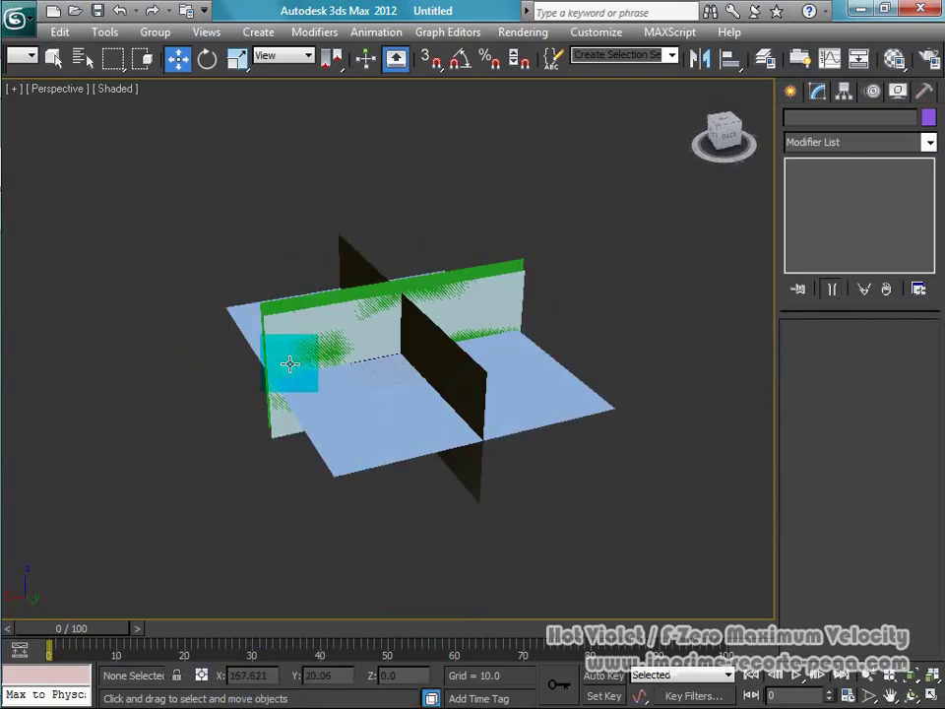
pyautogui.click(289, 363)
pyautogui.click(334, 672)
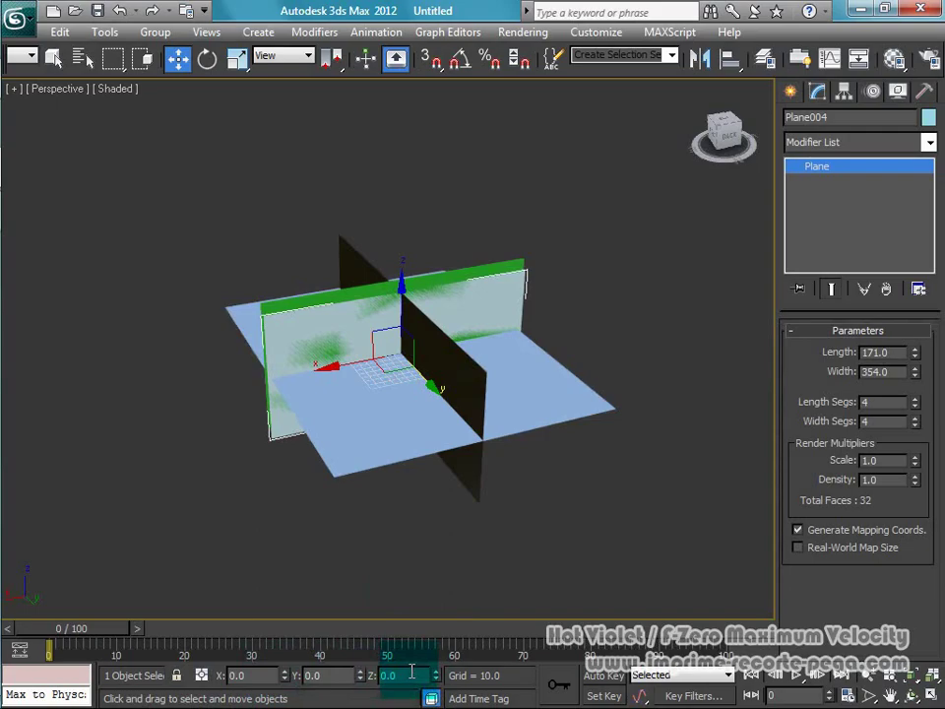
pyautogui.click(315, 289)
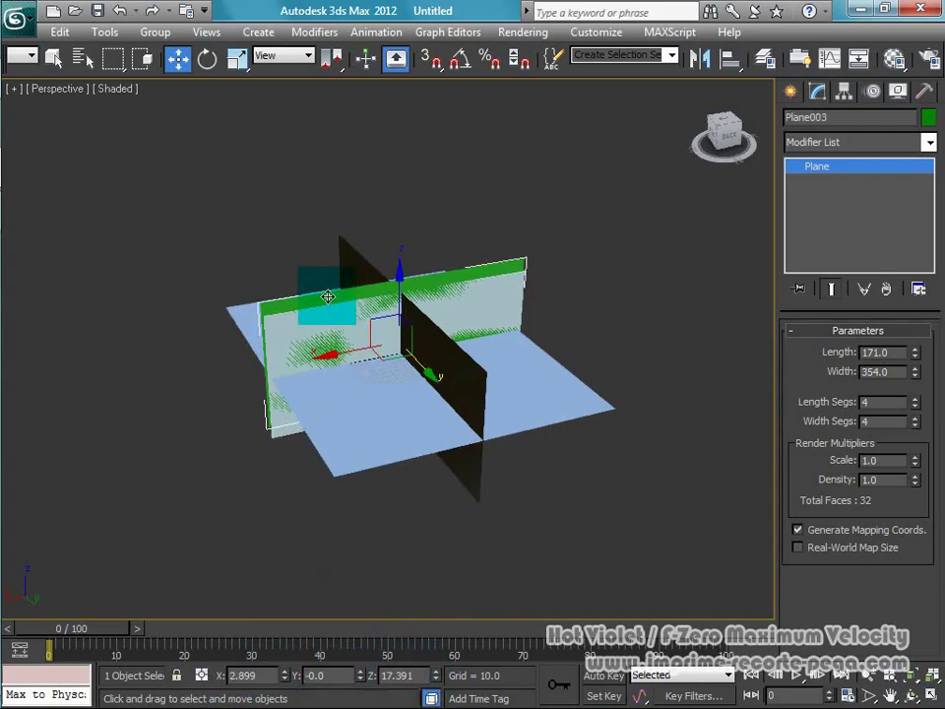
pyautogui.click(403, 677)
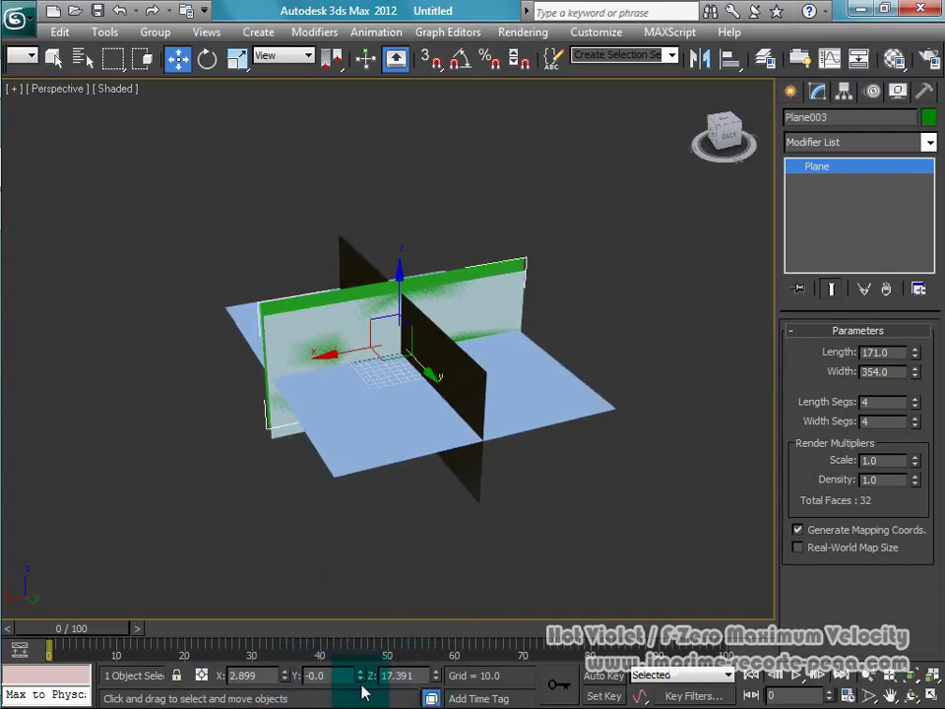
pyautogui.write('0')
pyautogui.press('Return')
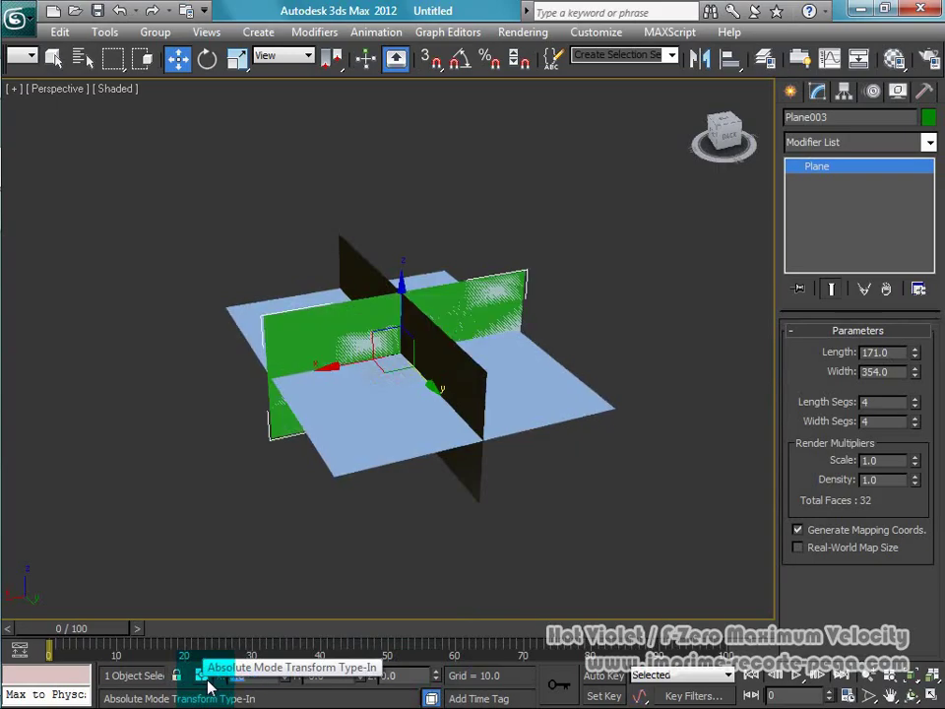
pyautogui.moveTo(431, 385); pyautogui.dragTo(448, 404)
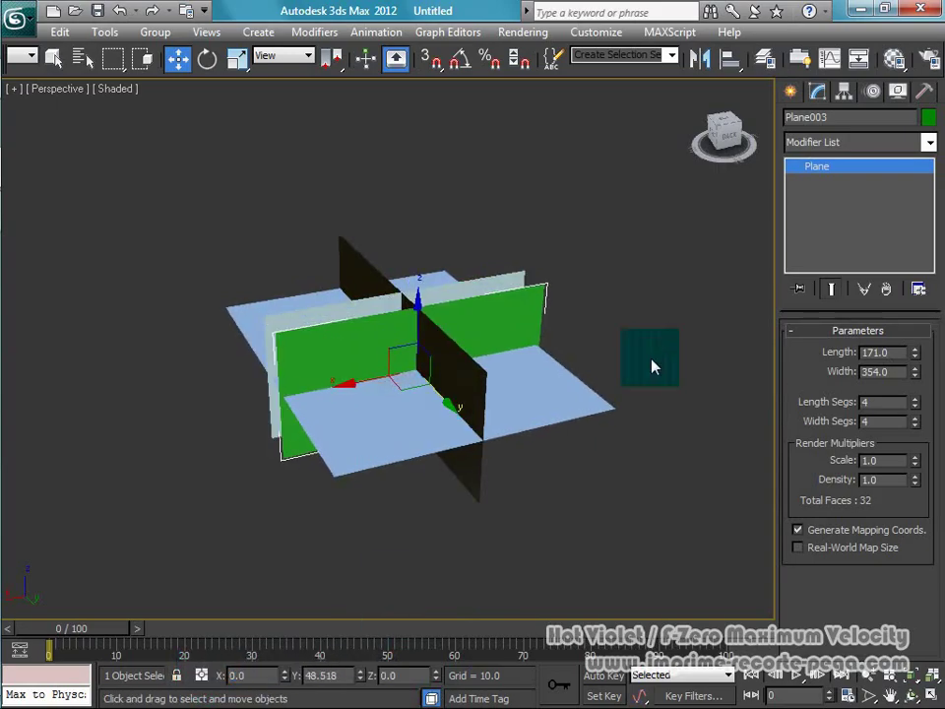
# Step: Rename the green plane 'back' and the blue horizontal plane 'top'
pyautogui.click(832, 118)
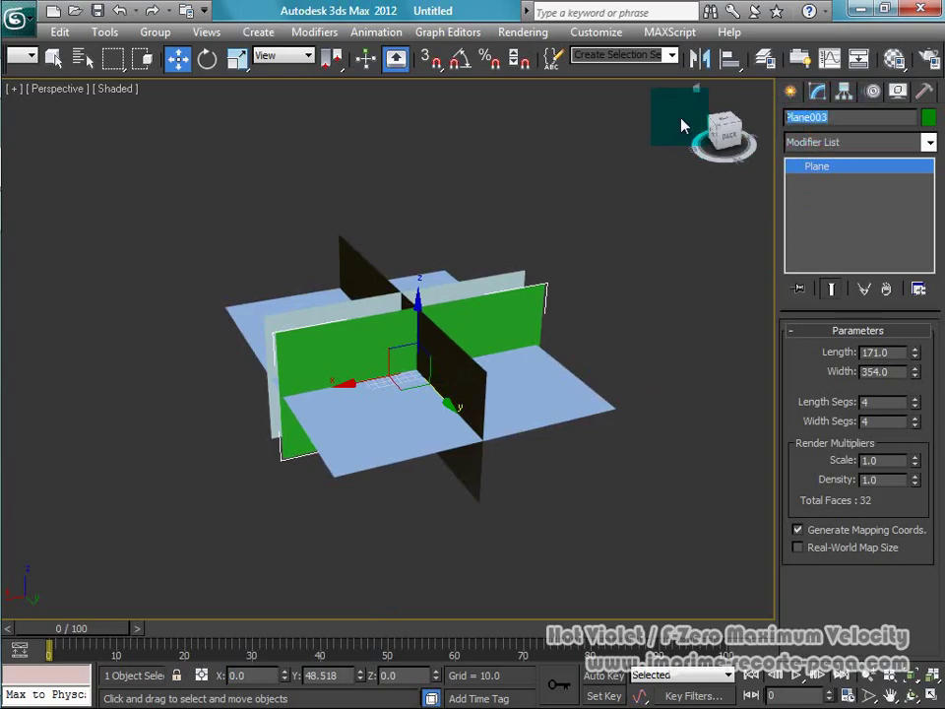
pyautogui.write('Back')
pyautogui.click(566, 433)
pyautogui.click(546, 384)
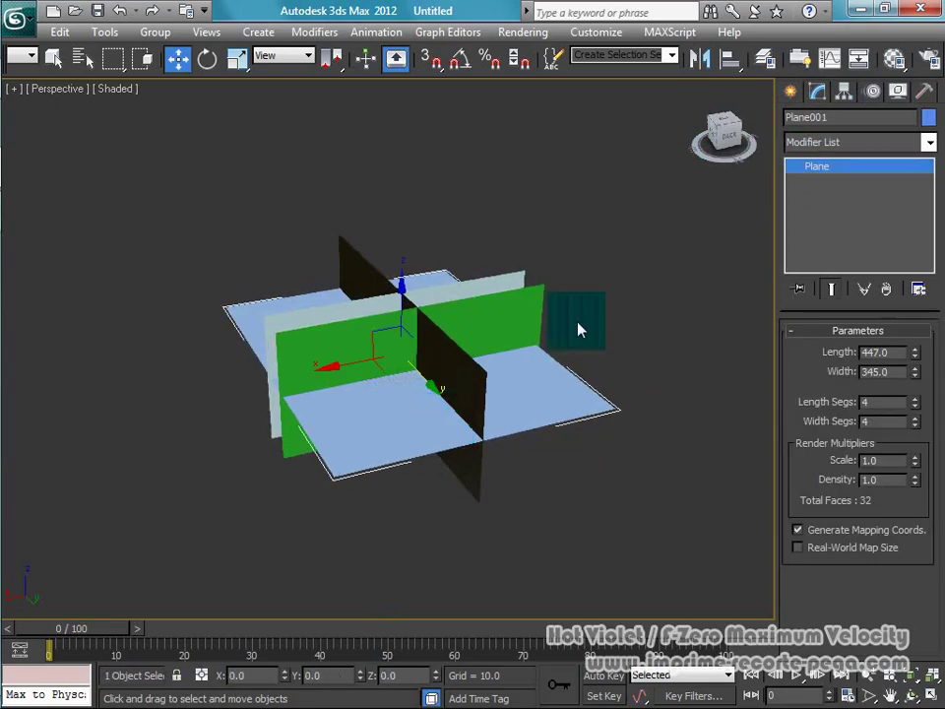
pyautogui.click(827, 118)
pyautogui.write('top')
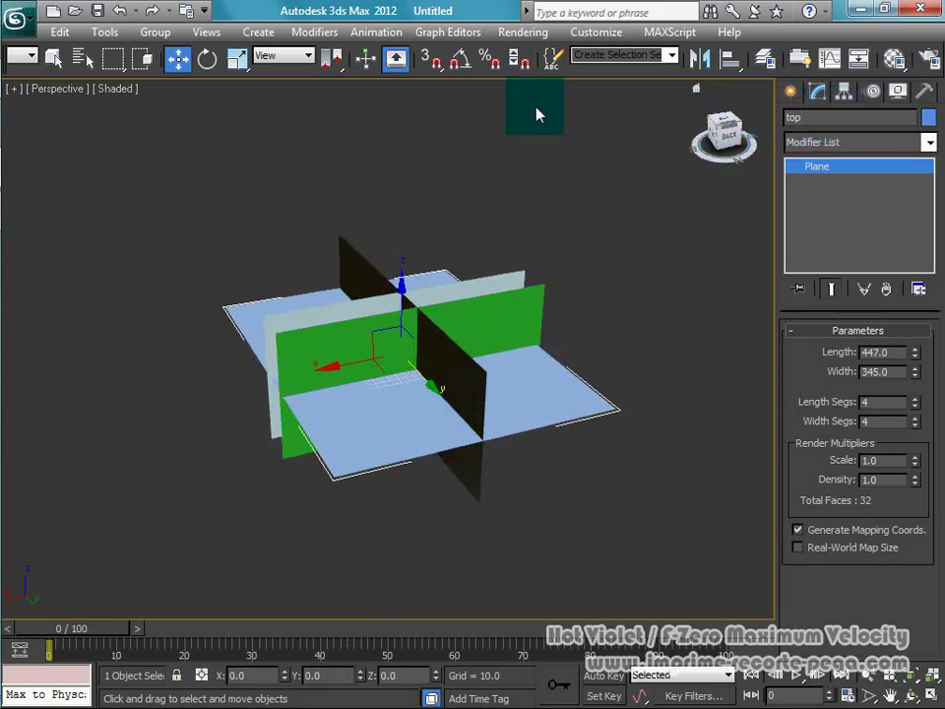
# Step: Rename the remaining vertical planes 'front' and 'left', then clear the selection
pyautogui.click(380, 298)
pyautogui.click(805, 122)
pyautogui.write('front')
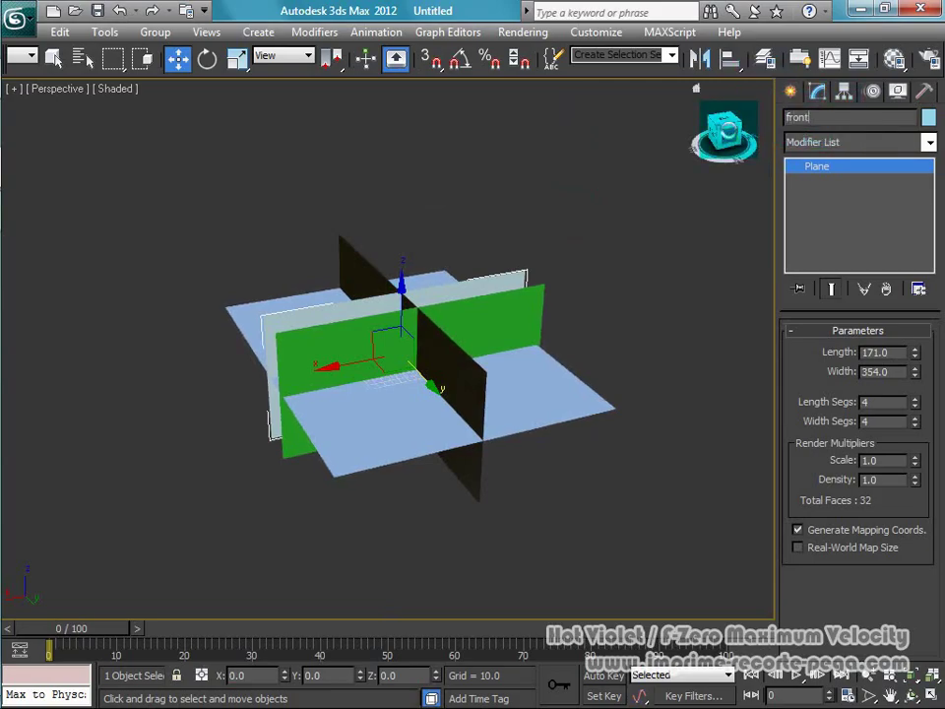
pyautogui.click(458, 372)
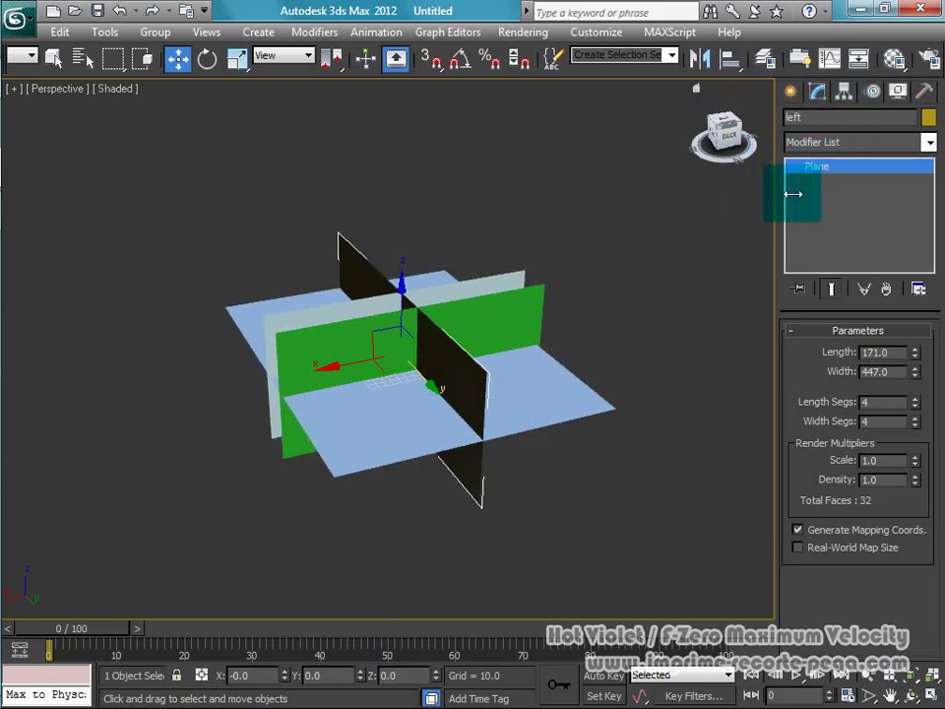
pyautogui.click(509, 495)
pyautogui.moveTo(234, 482)
pyautogui.mouseDown(button='middle')
pyautogui.moveTo(192, 453)
pyautogui.moveTo(513, 500)
pyautogui.moveTo(434, 458)
pyautogui.moveTo(353, 483)
pyautogui.mouseUp(button='middle')
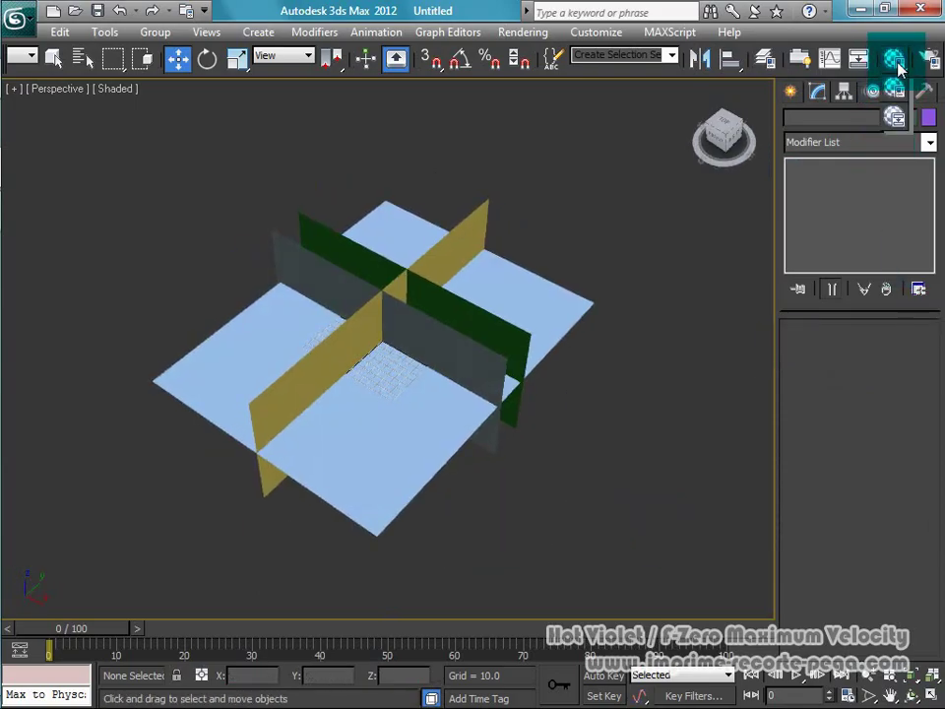
# Step: Drag the first material slot from the Material Editor onto the front plane
pyautogui.press('m')
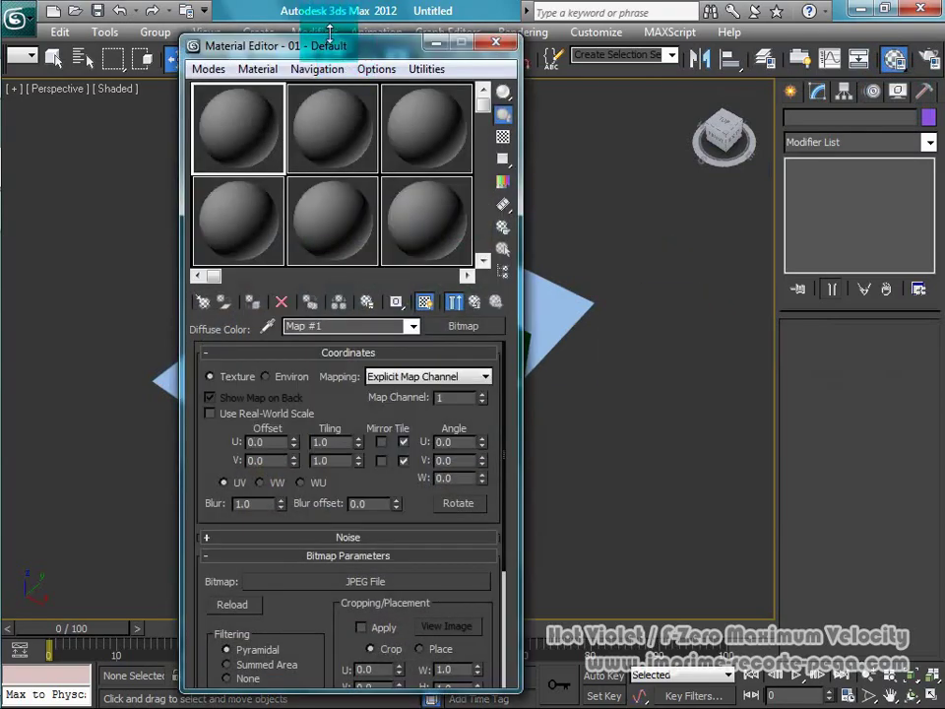
pyautogui.moveTo(384, 43); pyautogui.dragTo(612, 49)
pyautogui.moveTo(532, 133)
pyautogui.mouseDown()
pyautogui.moveTo(397, 265)
pyautogui.moveTo(213, 383)
pyautogui.moveTo(135, 185)
pyautogui.moveTo(15, 74)
pyautogui.moveTo(39, 123)
pyautogui.moveTo(306, 99)
pyautogui.moveTo(305, 255)
pyautogui.mouseUp()
pyautogui.press('f')
pyautogui.scroll(-3, 242, 363)
pyautogui.press('p')
pyautogui.scroll(-3, 305, 254)
pyautogui.moveTo(310, 242)
pyautogui.keyDown('alt'); pyautogui.mouseDown(button='middle')
pyautogui.moveTo(325, 264)
pyautogui.moveTo(301, 321)
pyautogui.moveTo(280, 317)
pyautogui.mouseUp(button='middle'); pyautogui.keyUp('alt')
pyautogui.moveTo(280, 316); pyautogui.dragTo(352, 277)
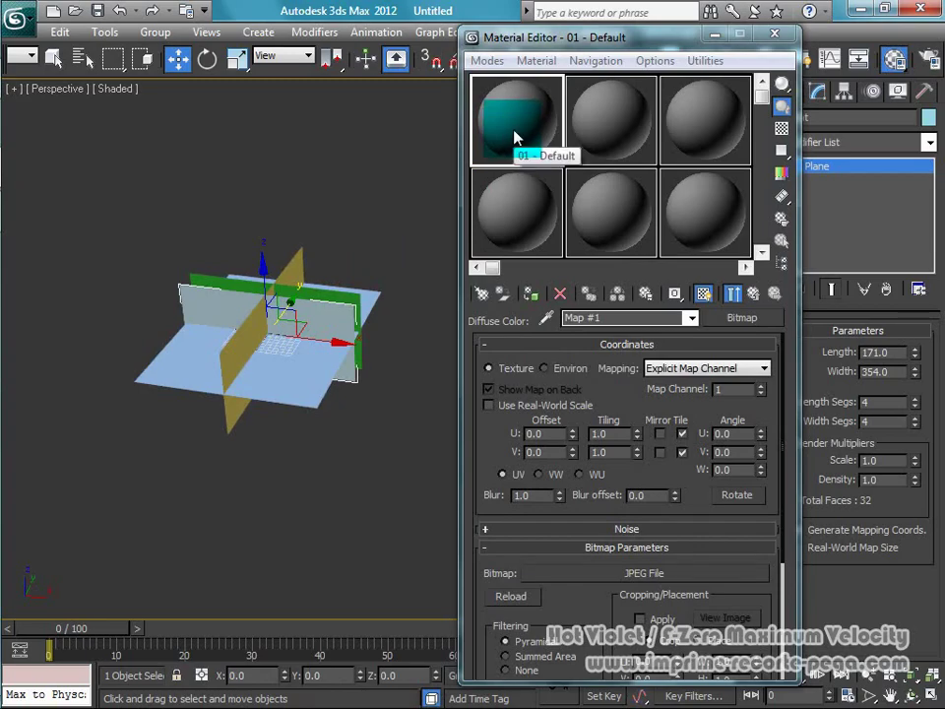
# Step: Load front.jpg as a Bitmap in the material's Diffuse map
pyautogui.doubleClick(531, 150)
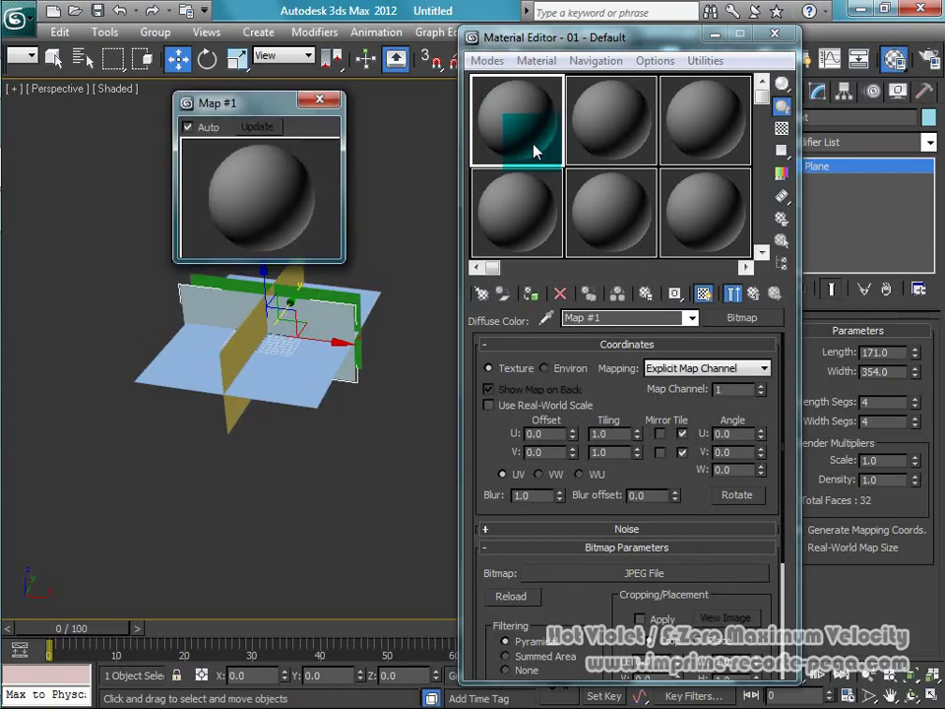
pyautogui.click(333, 106)
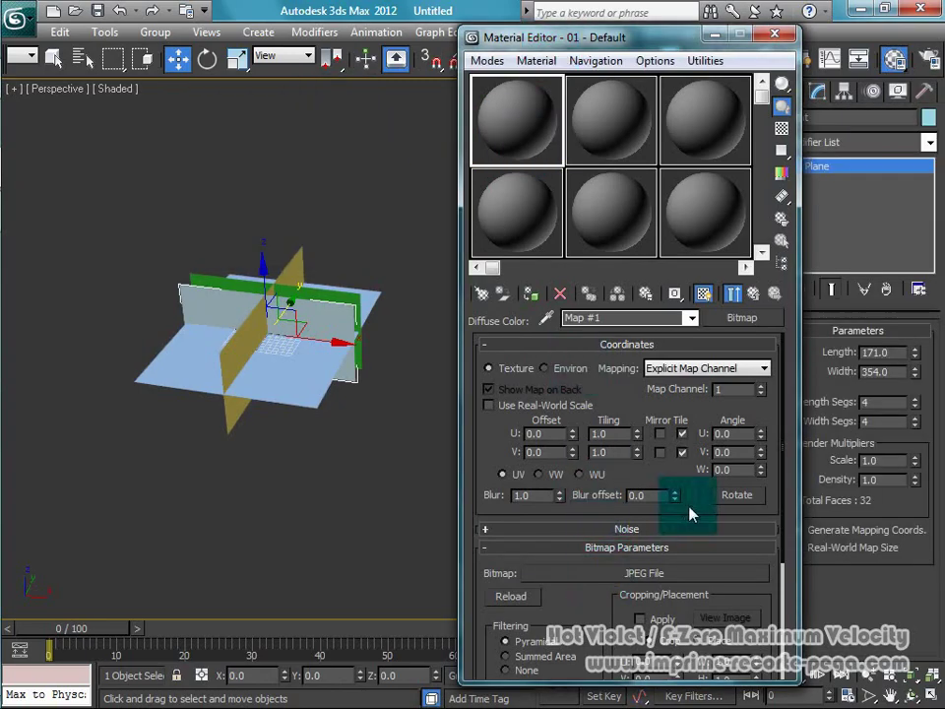
pyautogui.click(648, 335)
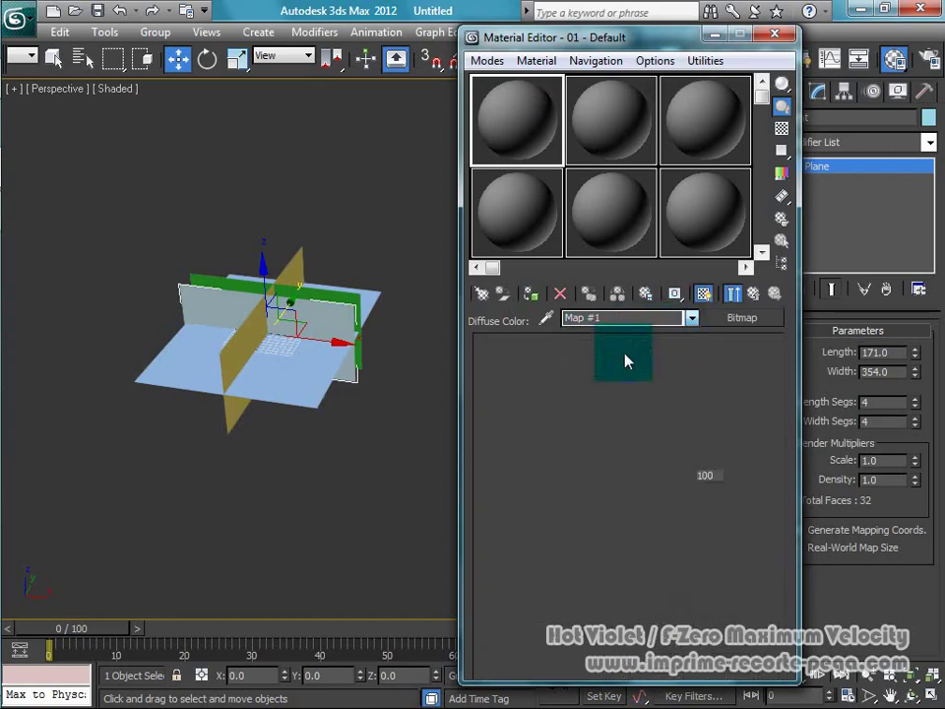
pyautogui.click(611, 460)
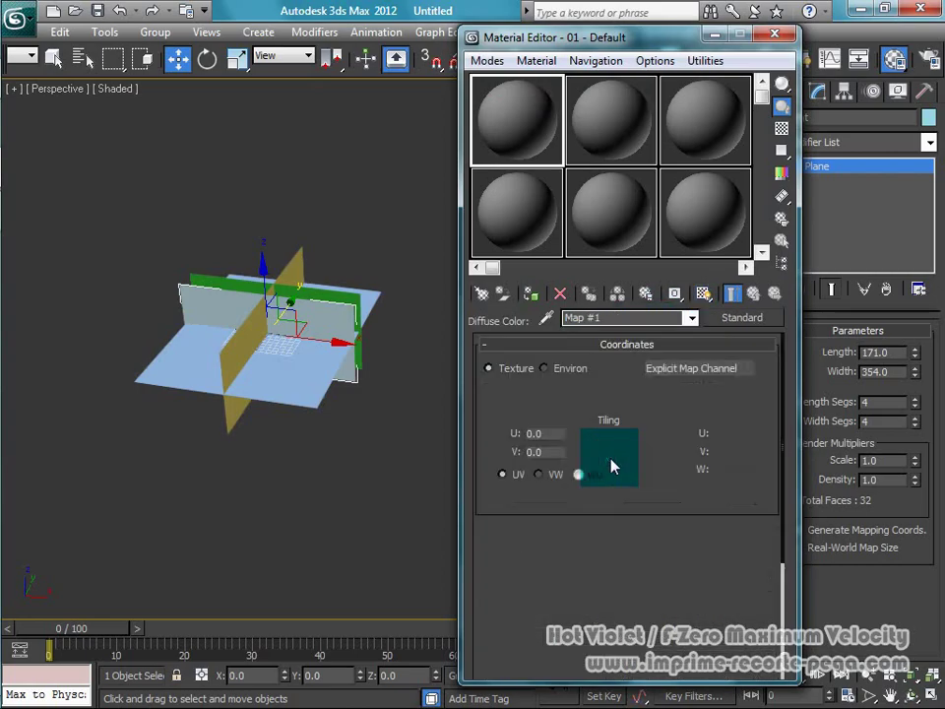
pyautogui.click(662, 576)
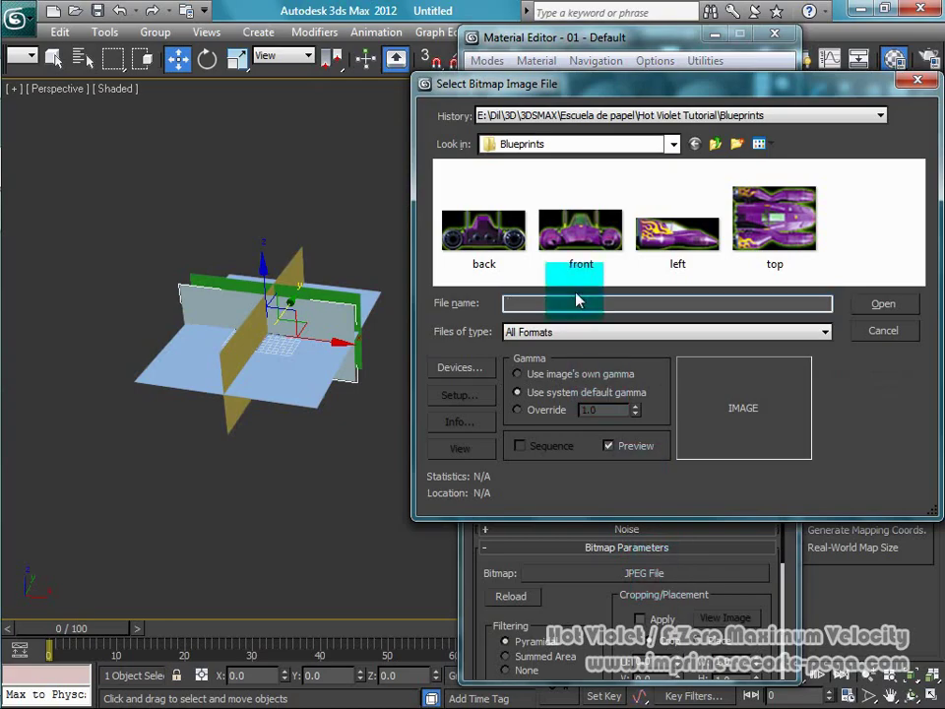
pyautogui.click(556, 236)
pyautogui.click(883, 303)
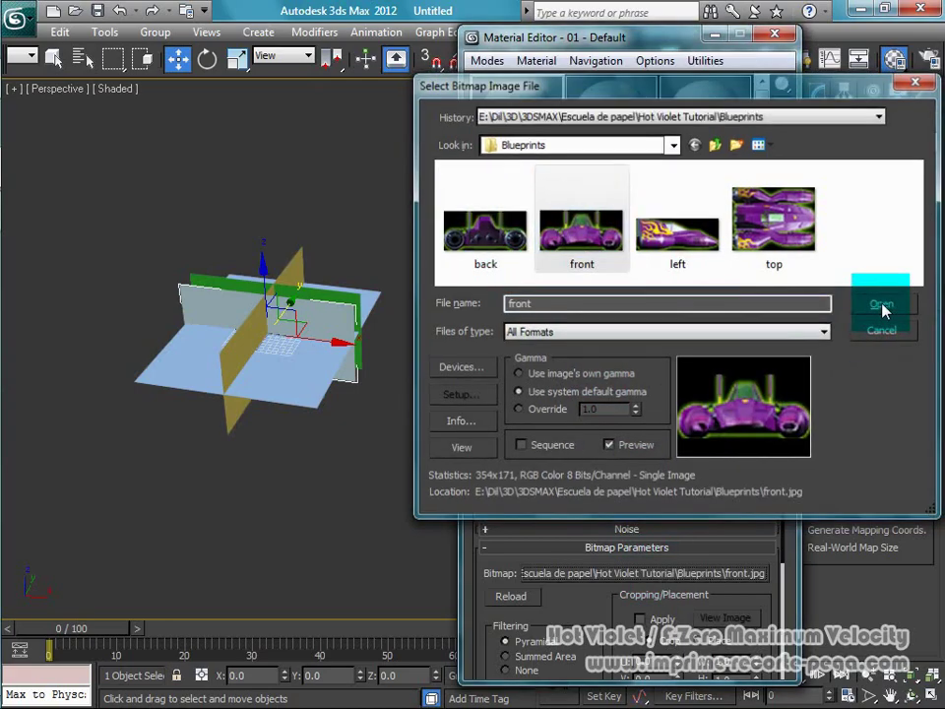
# Step: Show the front.jpg texture in the viewport and add a sample background
pyautogui.click(532, 294)
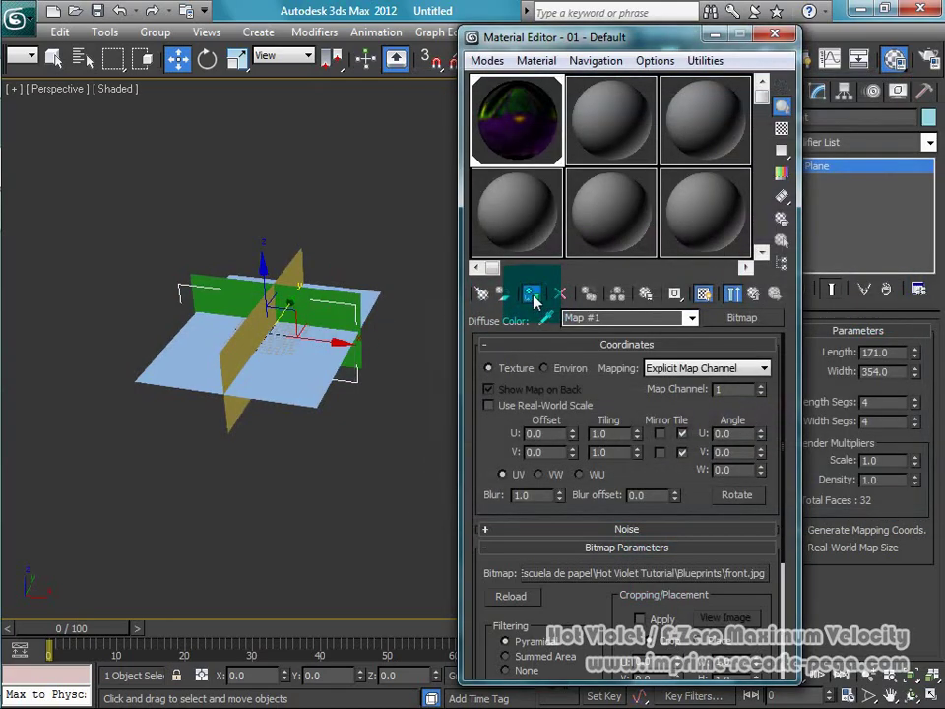
pyautogui.click(705, 295)
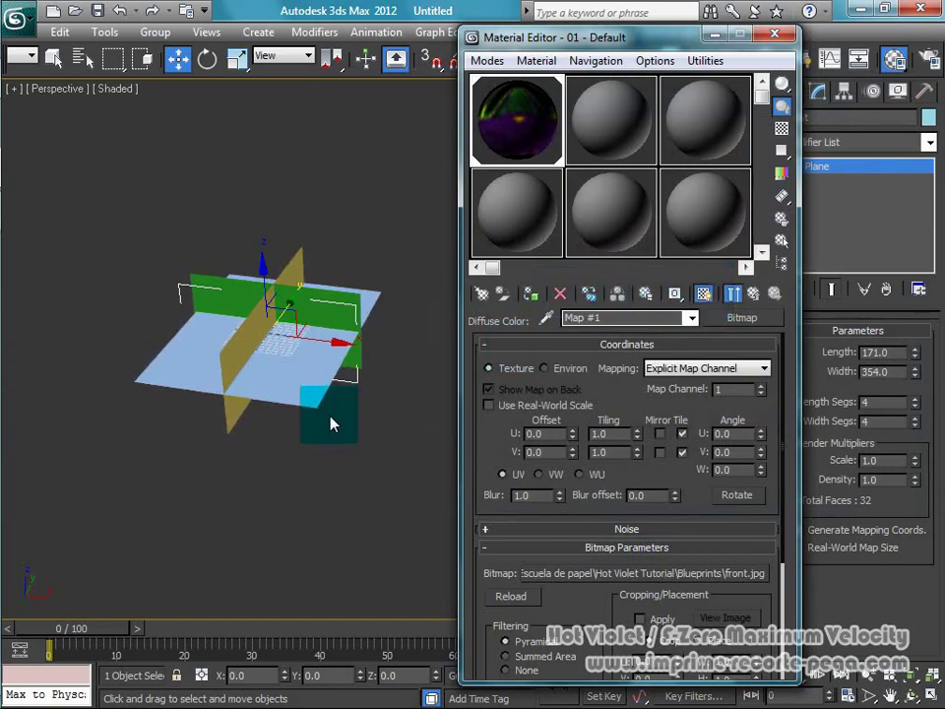
pyautogui.moveTo(332, 418)
pyautogui.keyDown('alt'); pyautogui.mouseDown(button='middle')
pyautogui.moveTo(89, 395)
pyautogui.moveTo(95, 454)
pyautogui.moveTo(146, 439)
pyautogui.moveTo(207, 439)
pyautogui.moveTo(316, 380)
pyautogui.moveTo(327, 337)
pyautogui.moveTo(257, 375)
pyautogui.moveTo(316, 337)
pyautogui.moveTo(316, 327)
pyautogui.moveTo(238, 391)
pyautogui.moveTo(323, 383)
pyautogui.mouseUp(button='middle'); pyautogui.keyUp('alt')
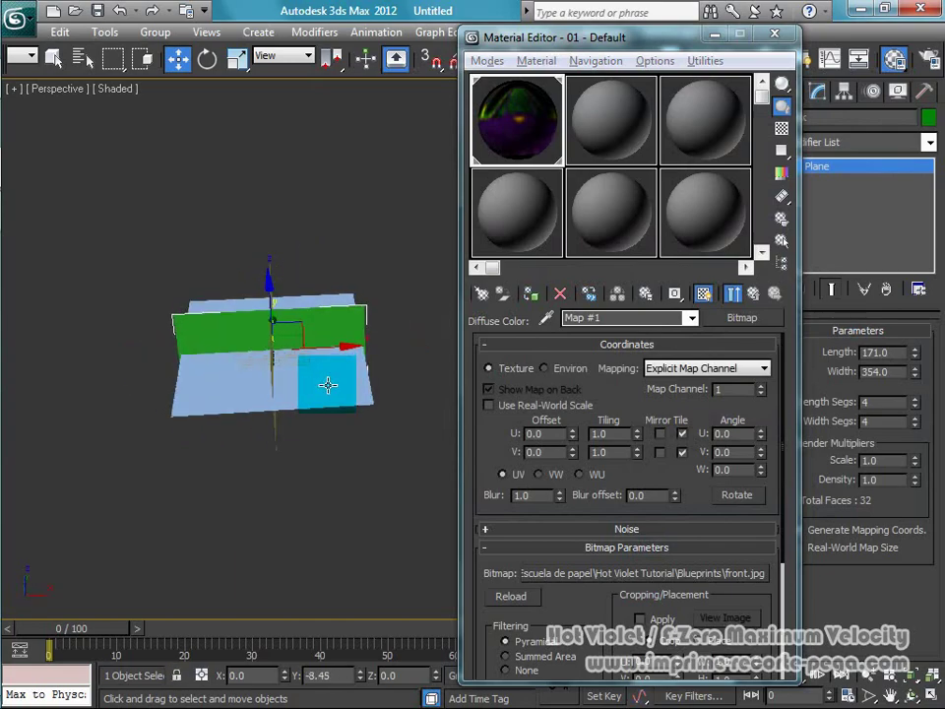
pyautogui.click(530, 294)
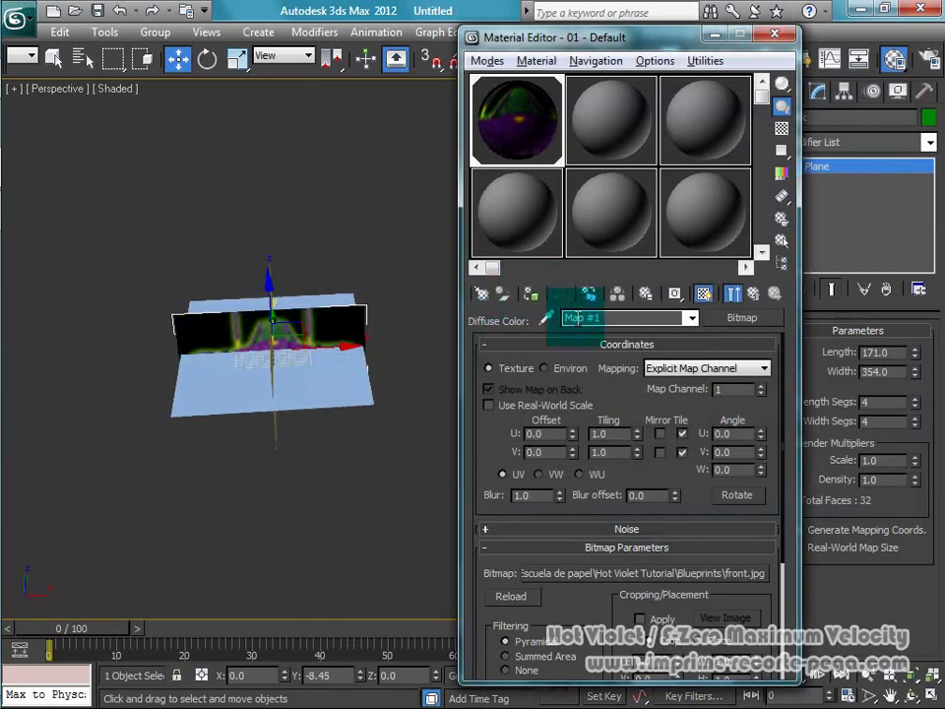
pyautogui.click(439, 419)
# Step: Move the back plane along Y to 88.434 and drag the second material onto it
pyautogui.moveTo(405, 419)
pyautogui.keyDown('alt'); pyautogui.mouseDown(button='middle')
pyautogui.moveTo(331, 428)
pyautogui.moveTo(196, 401)
pyautogui.moveTo(177, 424)
pyautogui.moveTo(359, 429)
pyautogui.moveTo(301, 439)
pyautogui.mouseUp(button='middle'); pyautogui.keyUp('alt')
pyautogui.click(302, 439)
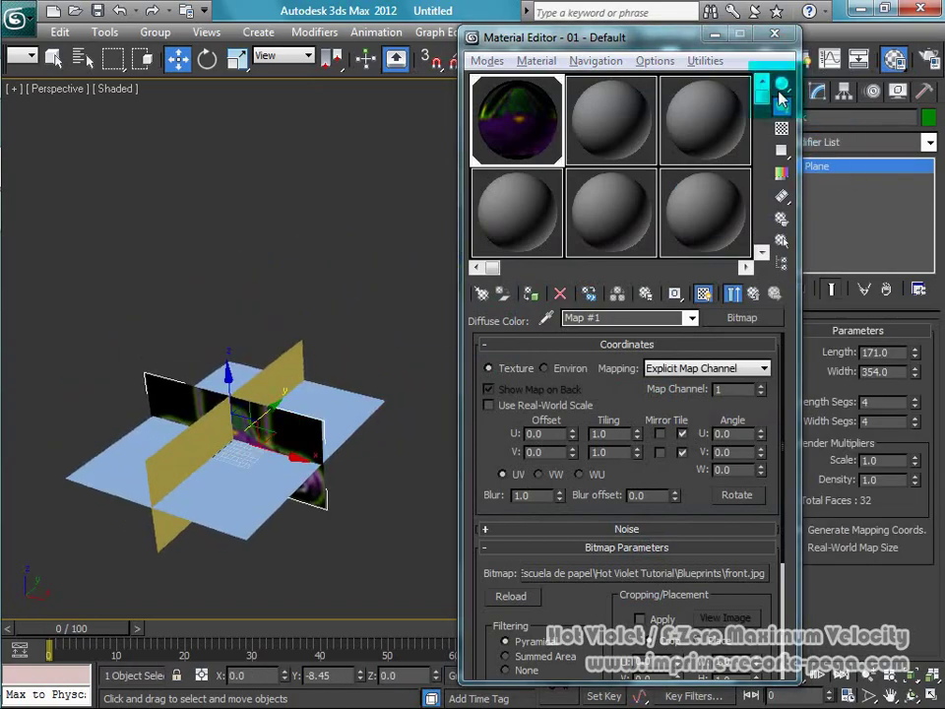
pyautogui.moveTo(653, 36); pyautogui.dragTo(603, 40)
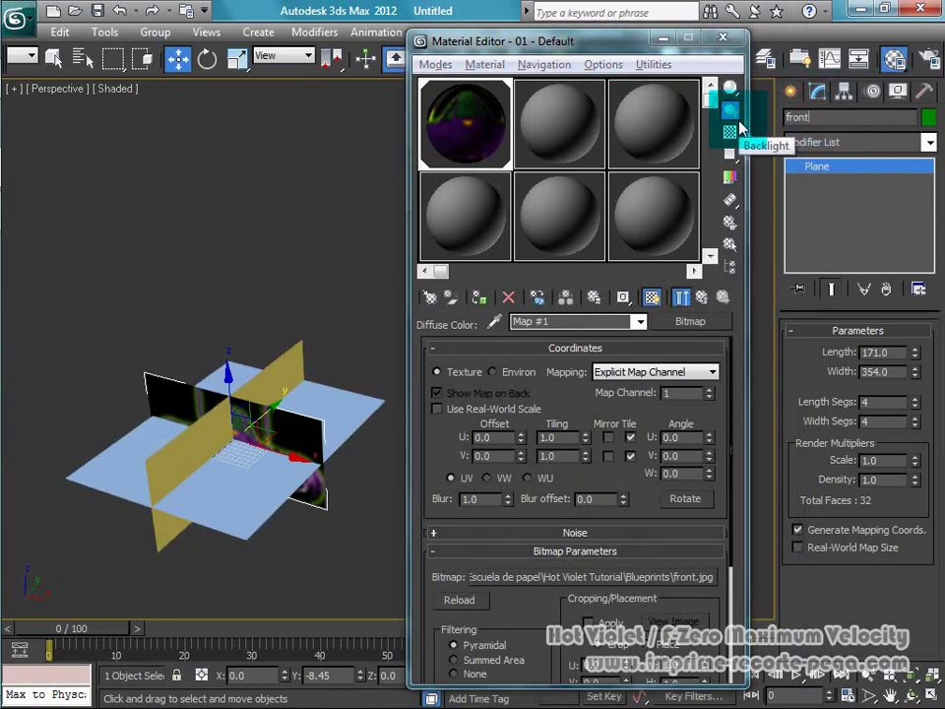
pyautogui.moveTo(306, 443)
pyautogui.keyDown('alt'); pyautogui.mouseDown(button='middle')
pyautogui.moveTo(312, 429)
pyautogui.moveTo(217, 440)
pyautogui.moveTo(145, 415)
pyautogui.mouseUp(button='middle'); pyautogui.keyUp('alt')
pyautogui.moveTo(145, 415); pyautogui.dragTo(184, 431)
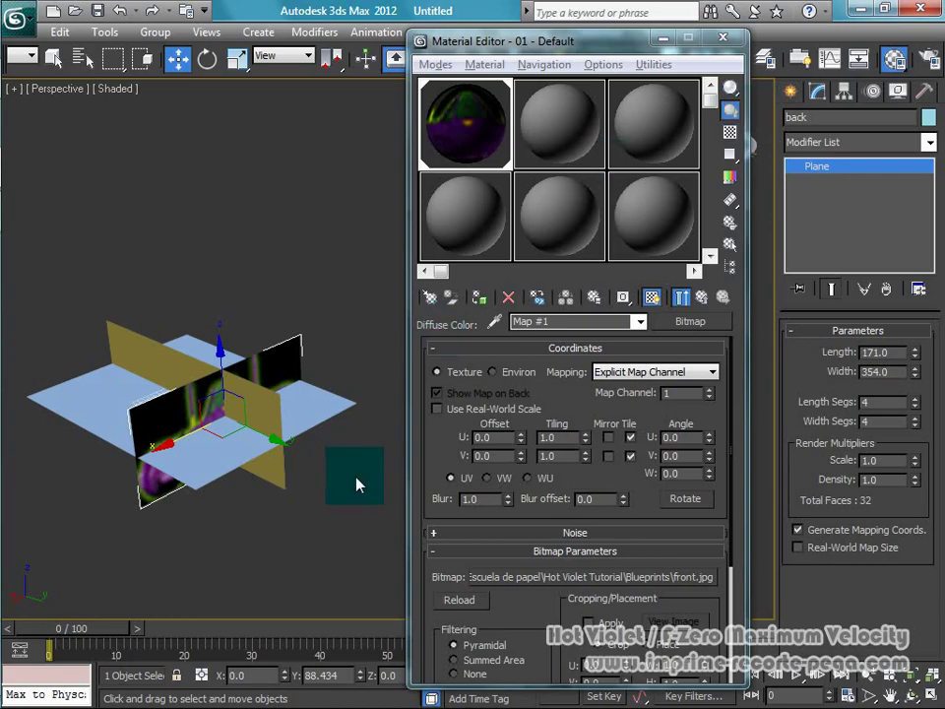
pyautogui.click(356, 485)
pyautogui.moveTo(356, 484)
pyautogui.keyDown('alt'); pyautogui.mouseDown(button='middle')
pyautogui.moveTo(131, 511)
pyautogui.moveTo(255, 491)
pyautogui.moveTo(213, 418)
pyautogui.moveTo(215, 433)
pyautogui.moveTo(255, 441)
pyautogui.moveTo(316, 432)
pyautogui.moveTo(334, 414)
pyautogui.mouseUp(button='middle'); pyautogui.keyUp('alt')
pyautogui.click(272, 445)
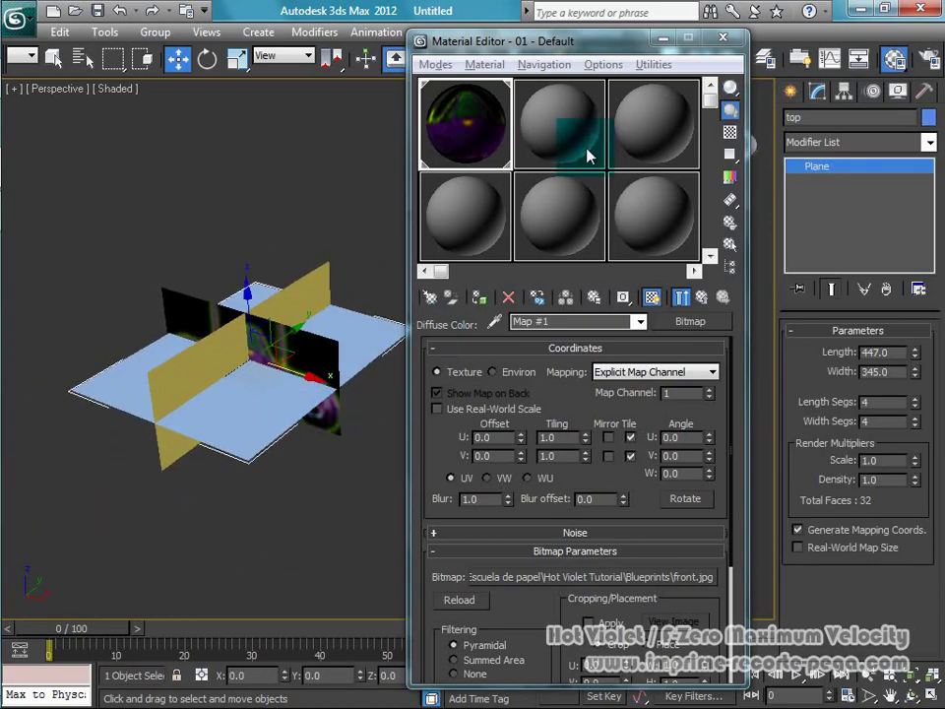
pyautogui.moveTo(580, 129)
pyautogui.mouseDown()
pyautogui.moveTo(217, 387)
pyautogui.moveTo(247, 369)
pyautogui.mouseUp()
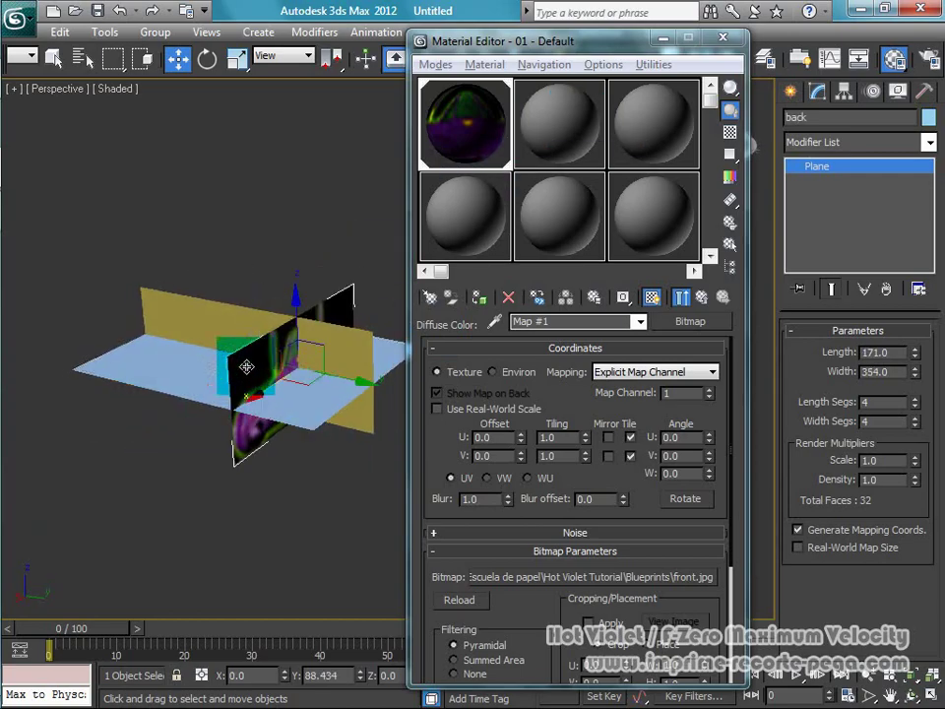
# Step: Give the second material a Bitmap diffuse map loaded with back.jpg
pyautogui.click(559, 123)
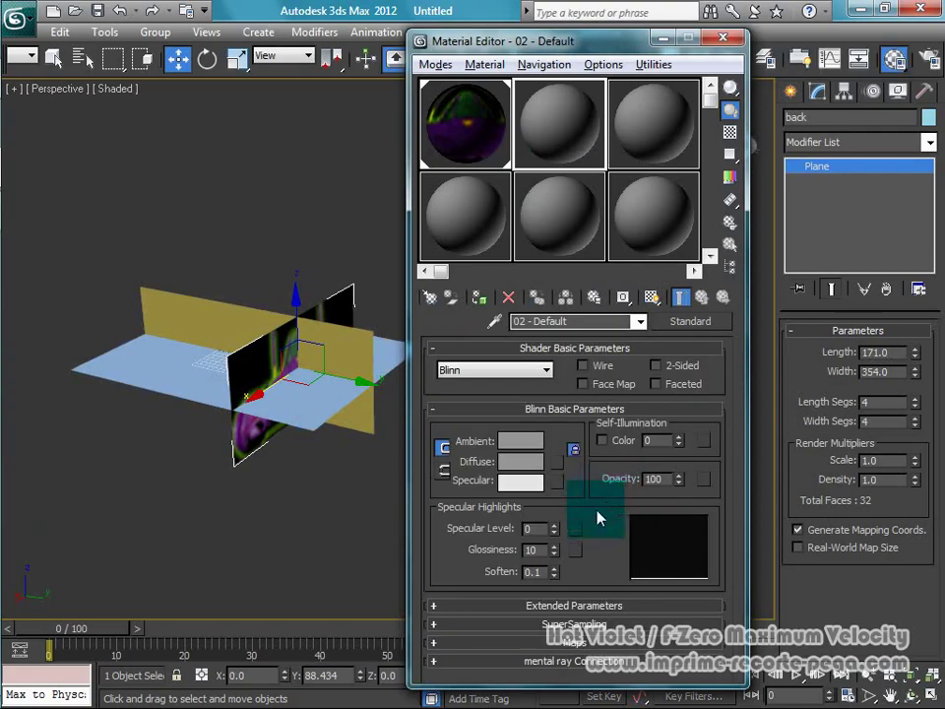
pyautogui.click(556, 461)
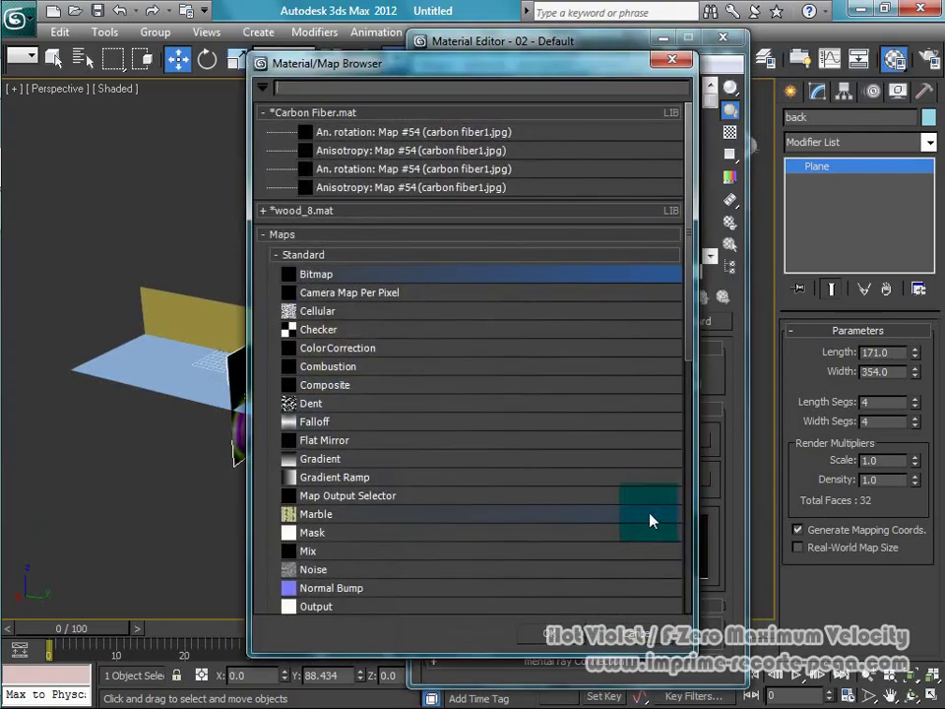
pyautogui.doubleClick(318, 276)
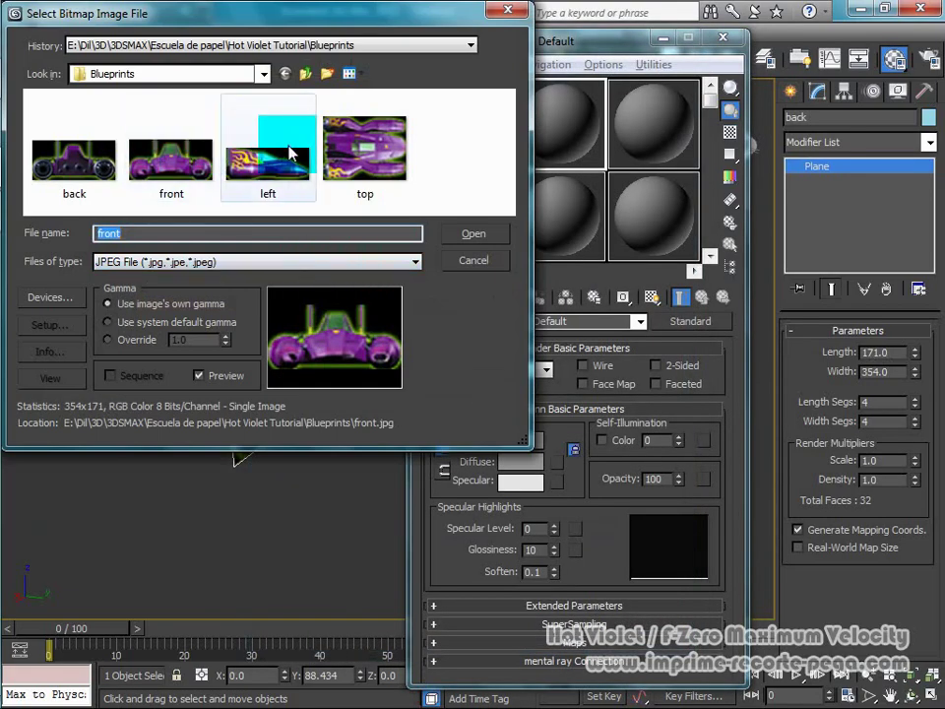
pyautogui.click(91, 185)
pyautogui.click(470, 240)
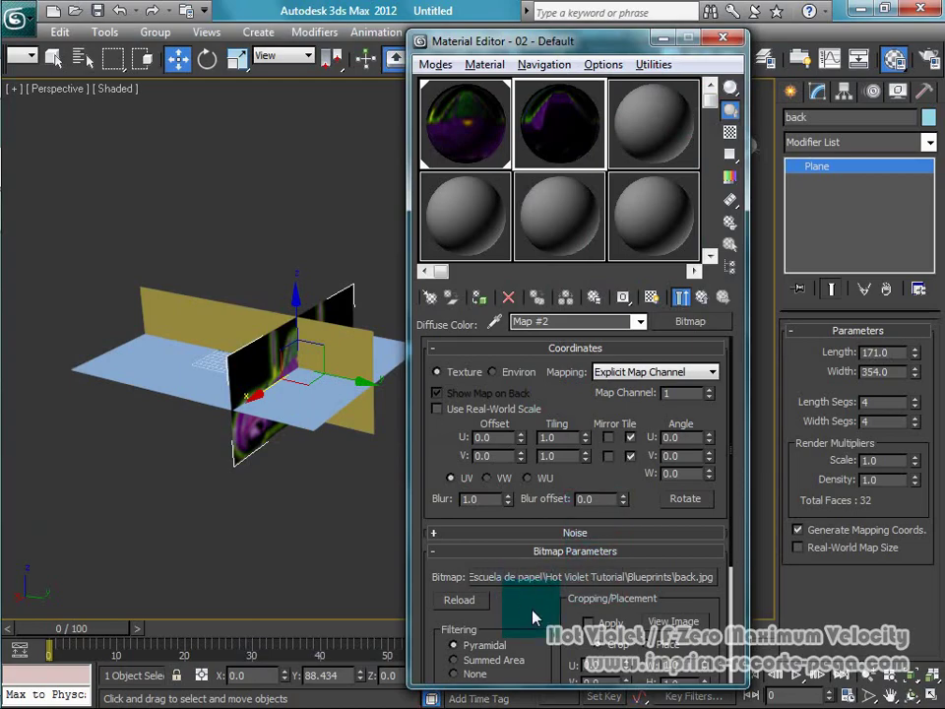
pyautogui.moveTo(530, 592); pyautogui.dragTo(530, 548)
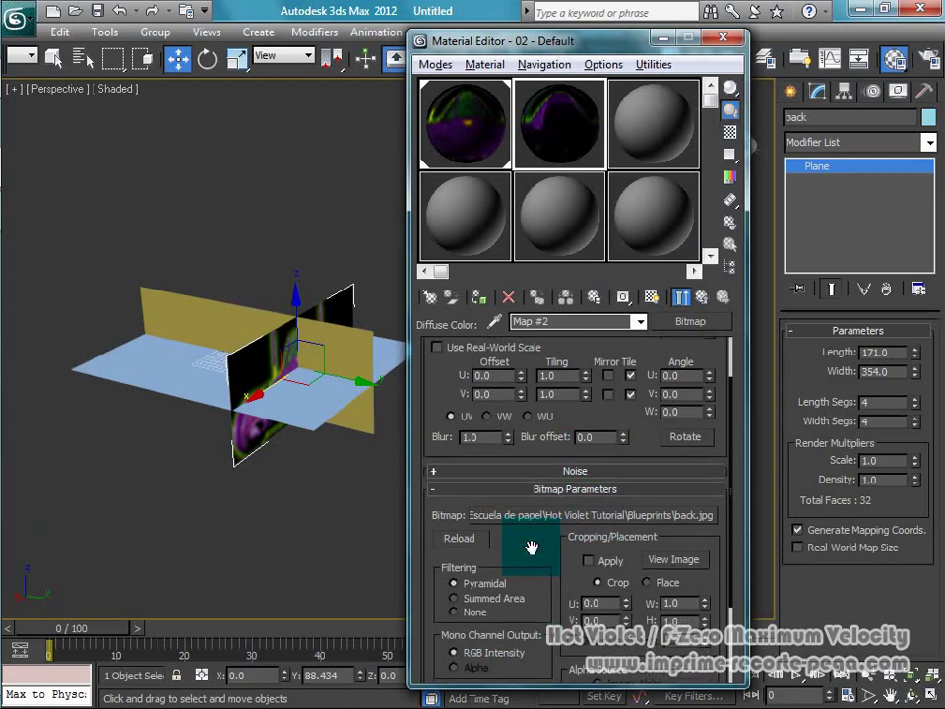
# Step: Assign the back.jpg material to the back plane and show it shaded in the viewport
pyautogui.click(478, 297)
pyautogui.click(648, 300)
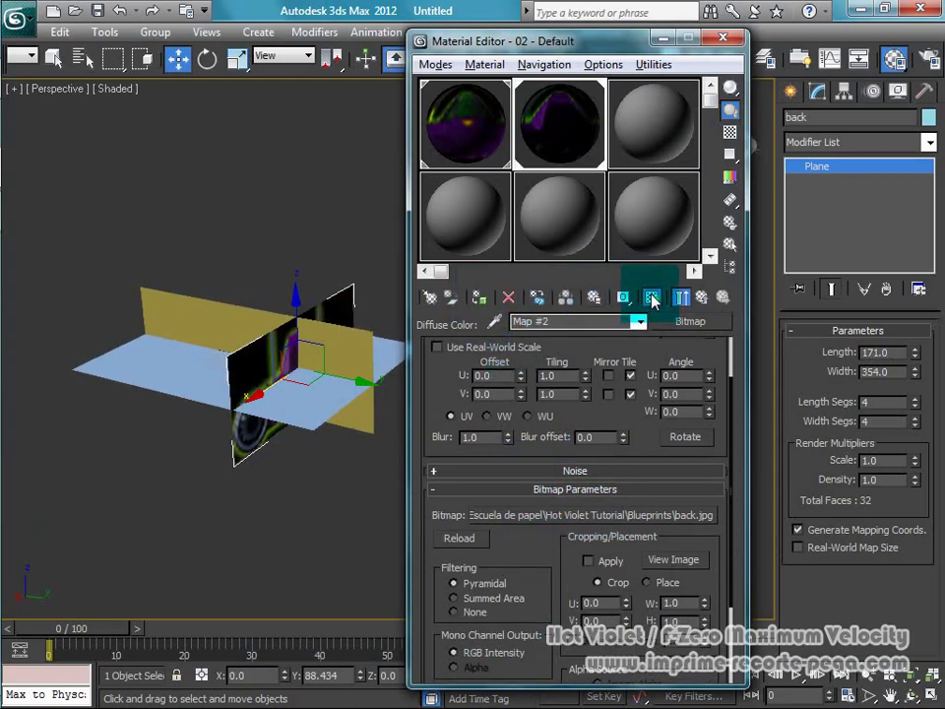
pyautogui.click(653, 138)
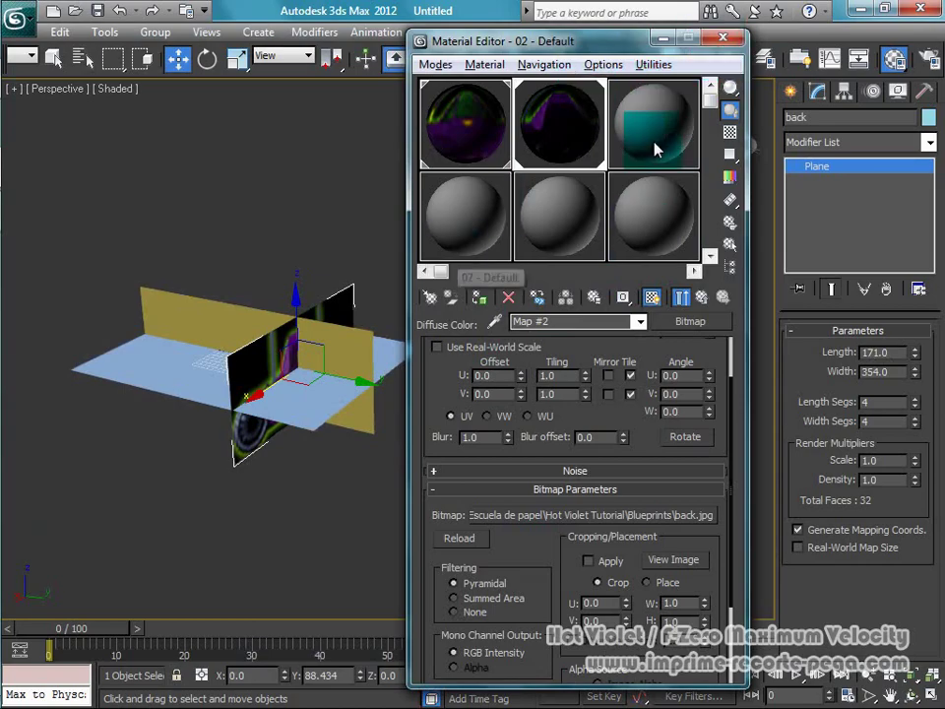
pyautogui.moveTo(650, 138)
pyautogui.mouseDown()
pyautogui.moveTo(160, 408)
pyautogui.moveTo(229, 379)
pyautogui.mouseUp()
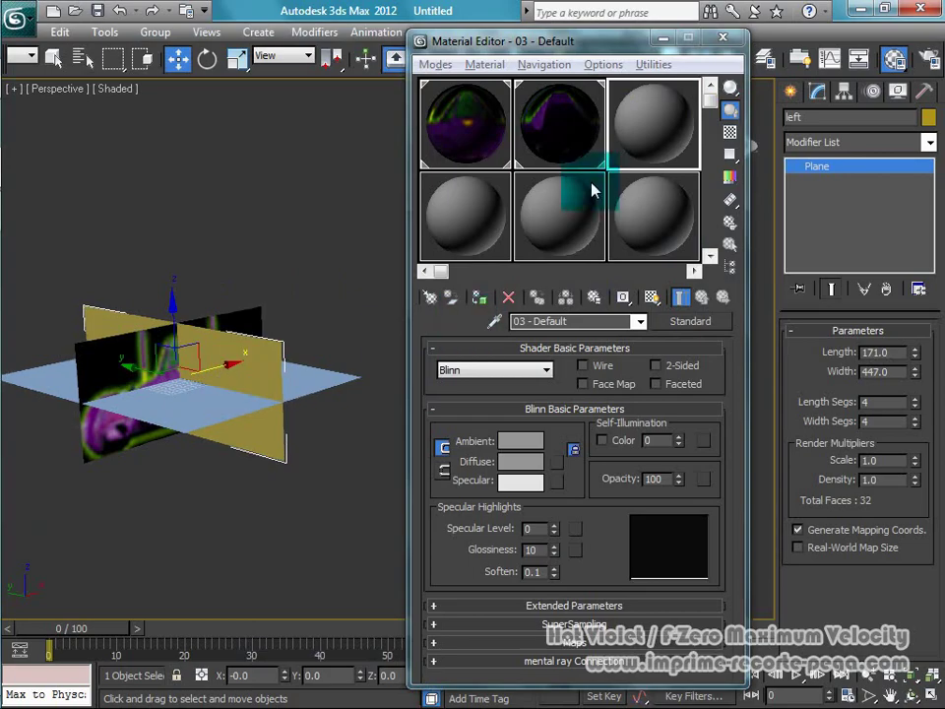
# Step: Load left.jpg as the third material's Bitmap diffuse map and display it on the left plane
pyautogui.moveTo(229, 379); pyautogui.dragTo(635, 128)
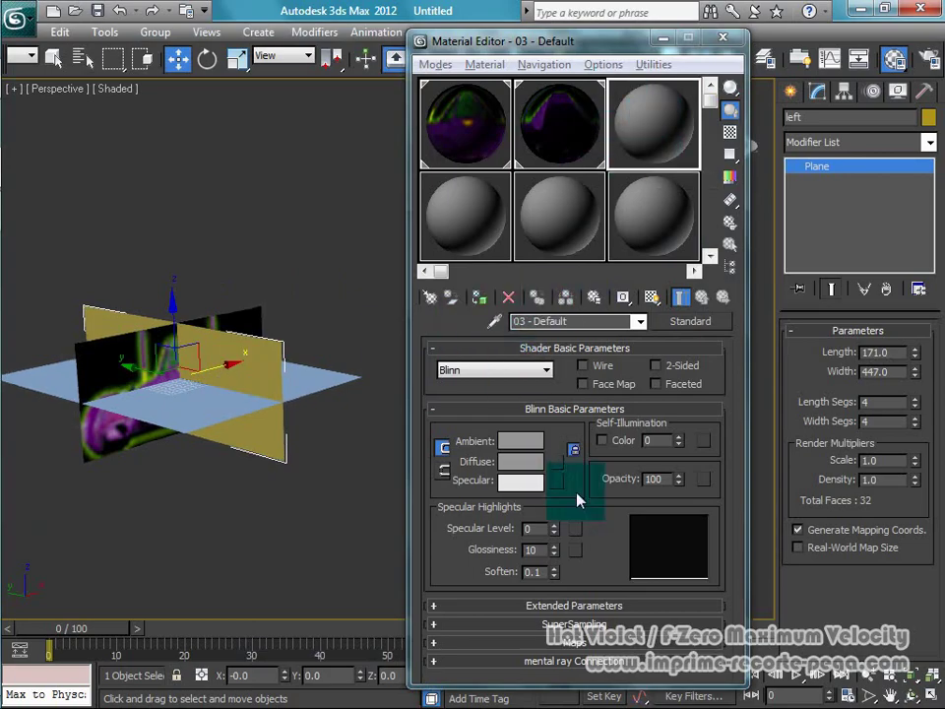
pyautogui.click(558, 460)
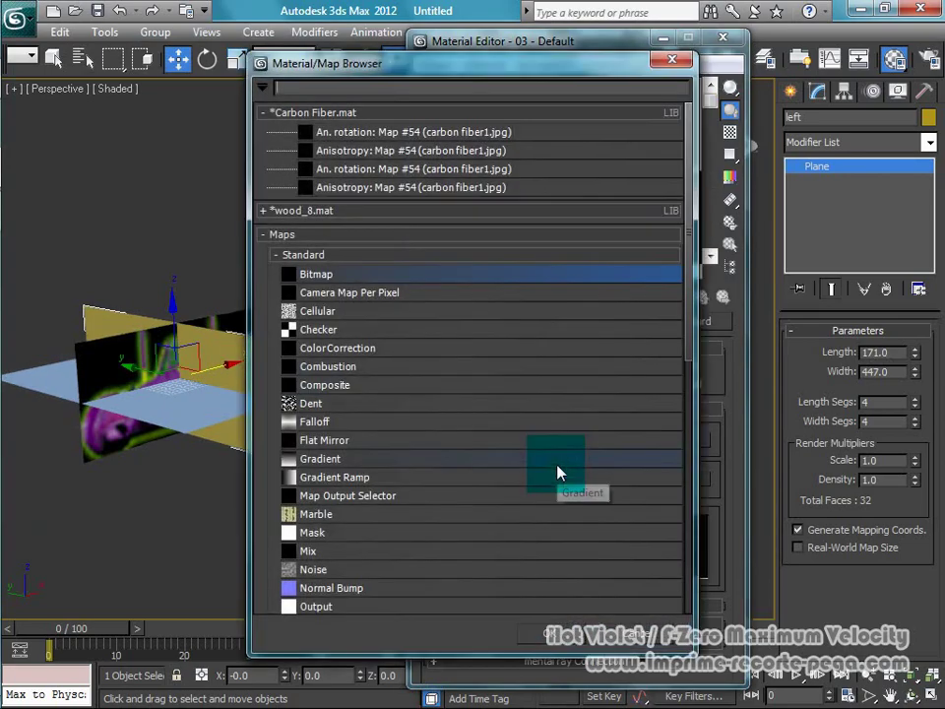
pyautogui.doubleClick(327, 283)
pyautogui.click(283, 192)
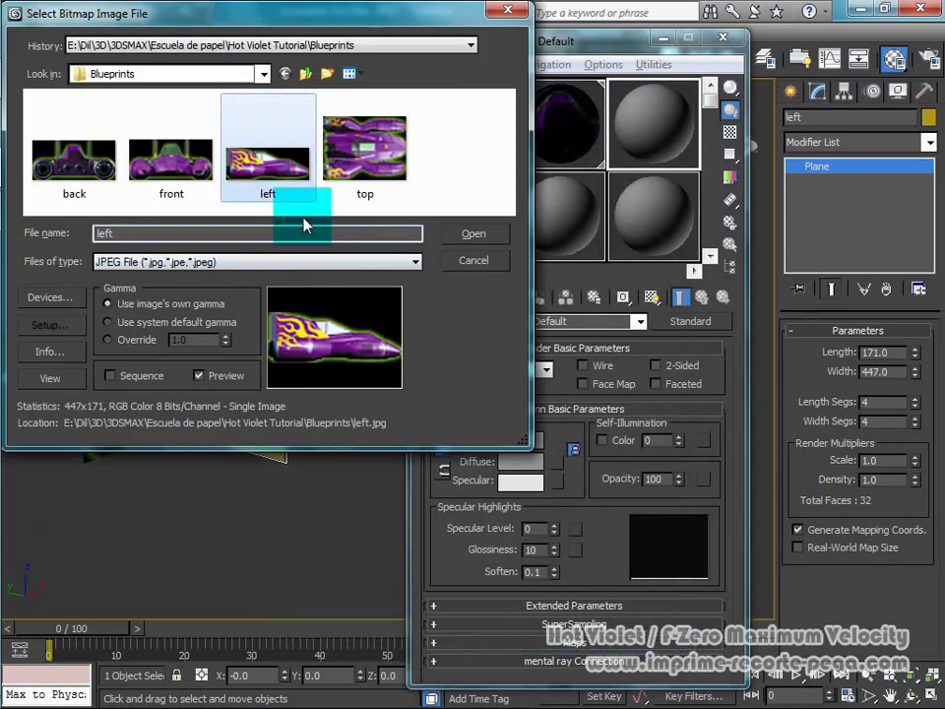
pyautogui.click(454, 236)
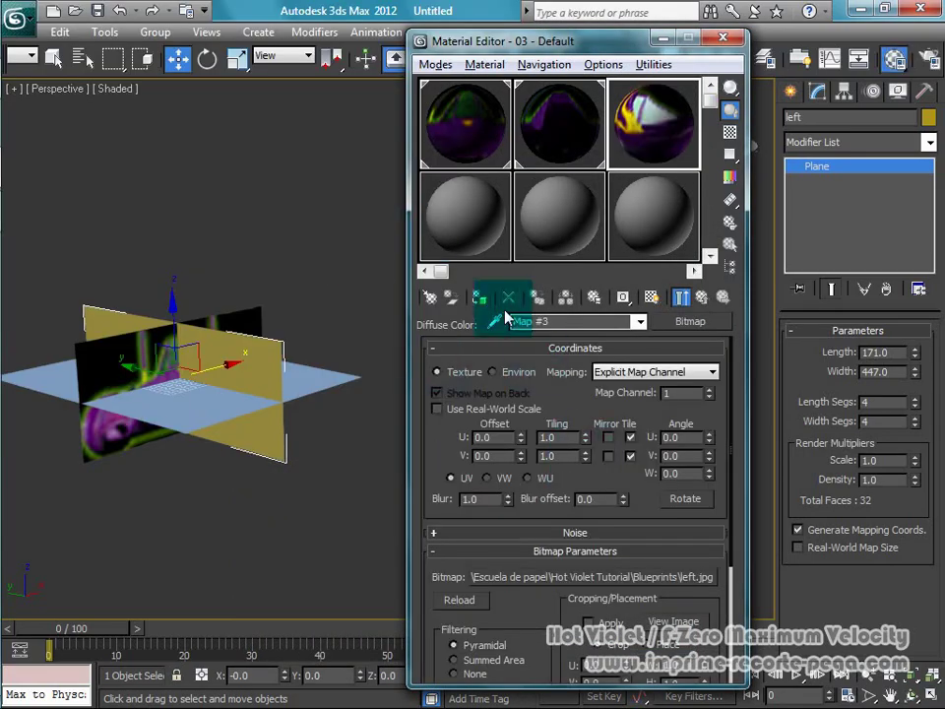
pyautogui.click(652, 296)
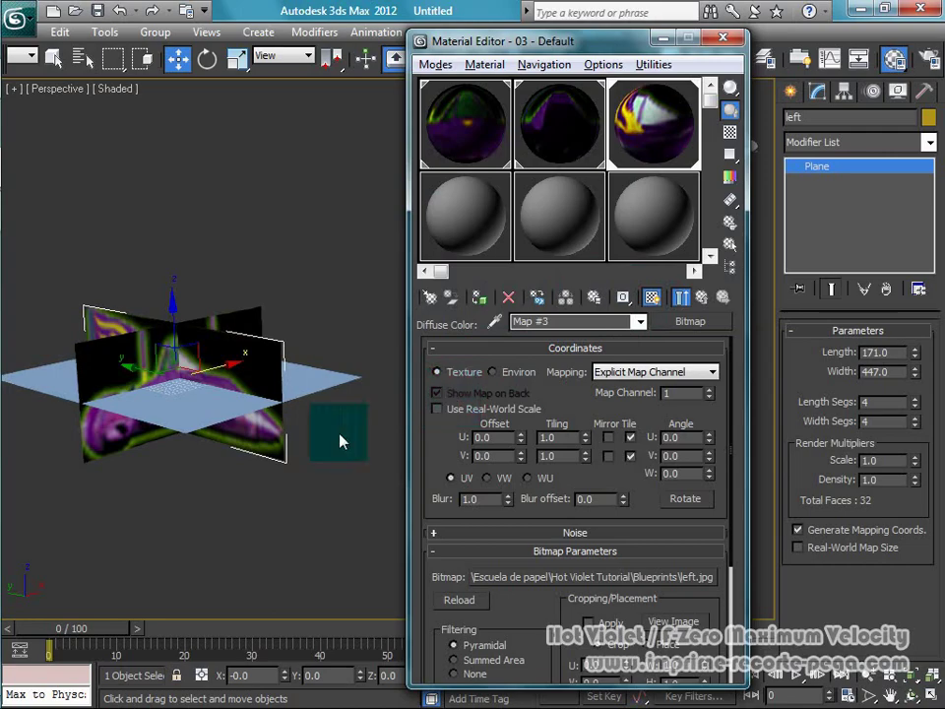
pyautogui.keyDown('alt'); pyautogui.moveTo(338, 439); pyautogui.dragTo(227, 455, button='middle'); pyautogui.keyUp('alt')
pyautogui.moveTo(226, 455); pyautogui.dragTo(463, 206)
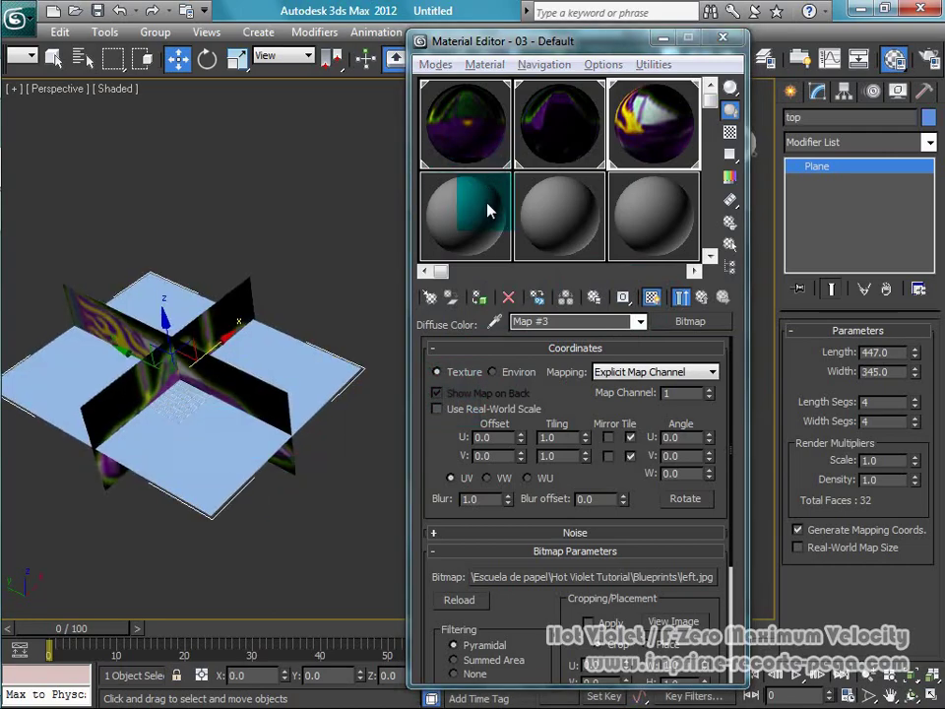
# Step: Apply a new material with top.jpg as its Bitmap diffuse map to the top plane, shown in viewport
pyautogui.click(485, 204)
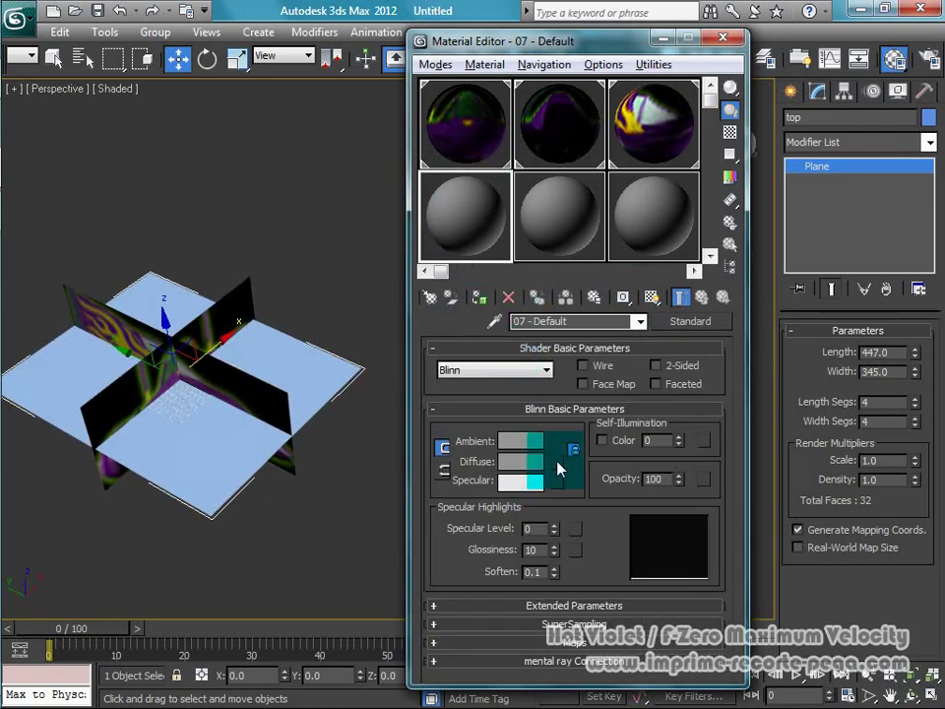
pyautogui.click(559, 469)
pyautogui.doubleClick(316, 282)
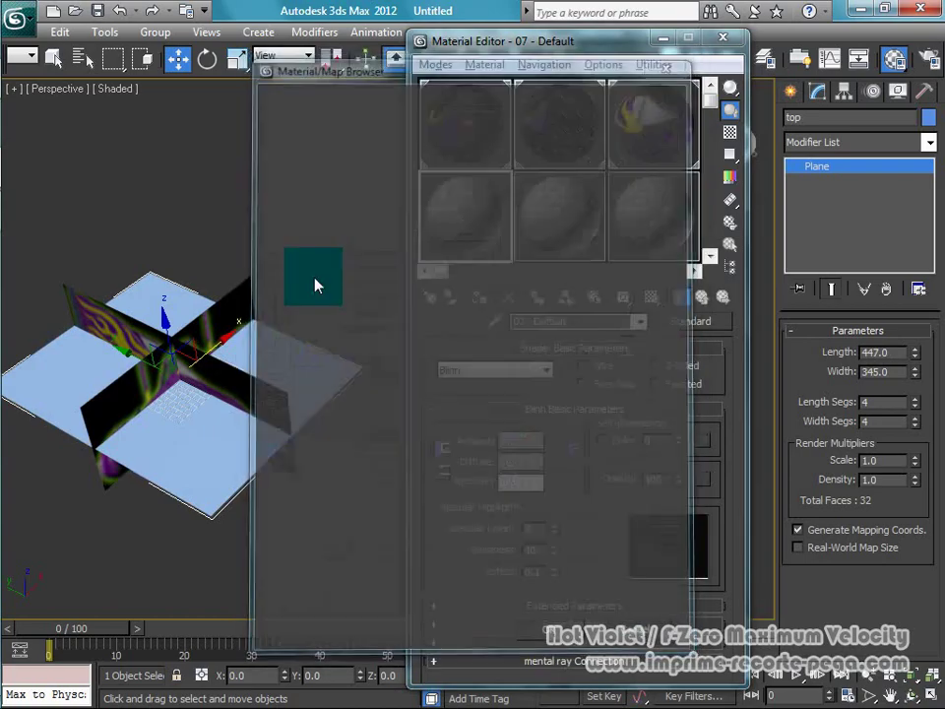
pyautogui.click(364, 151)
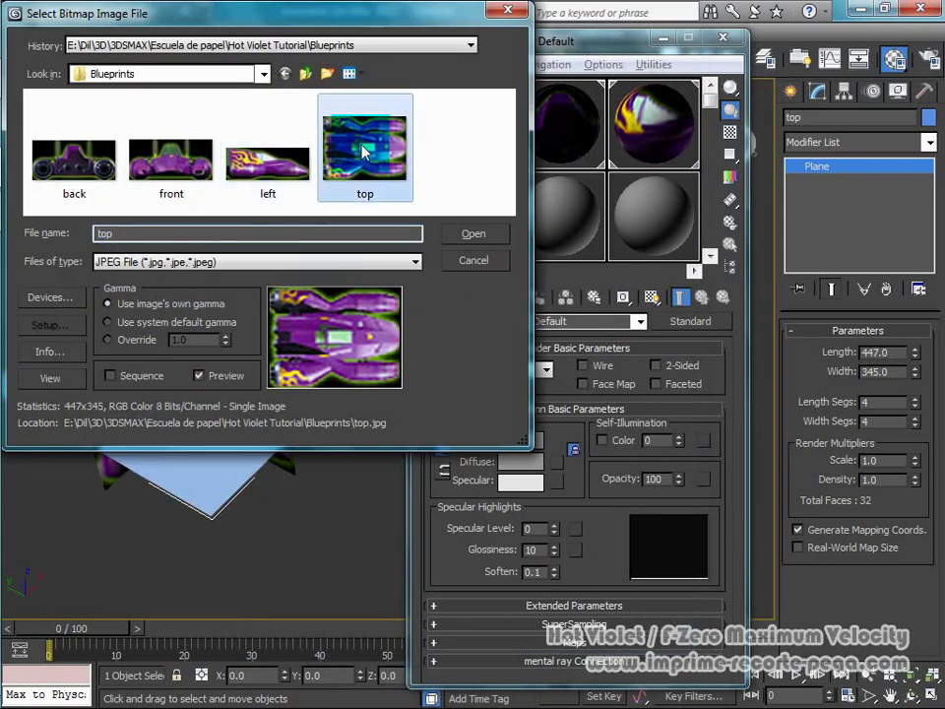
pyautogui.click(469, 236)
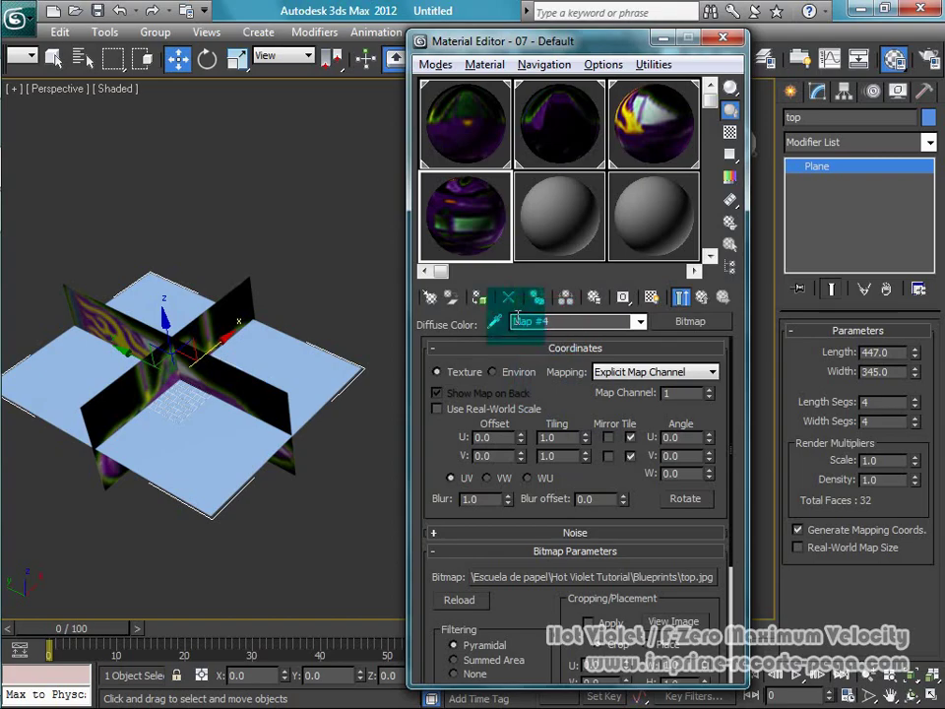
pyautogui.click(620, 296)
pyautogui.click(651, 299)
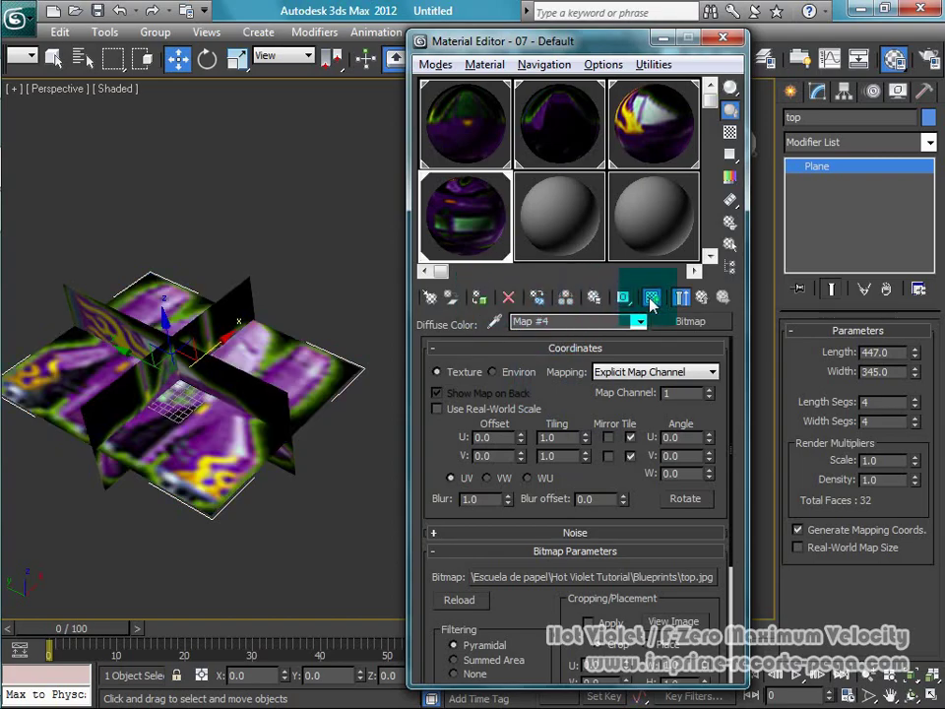
pyautogui.moveTo(238, 434); pyautogui.dragTo(263, 403, button='middle')
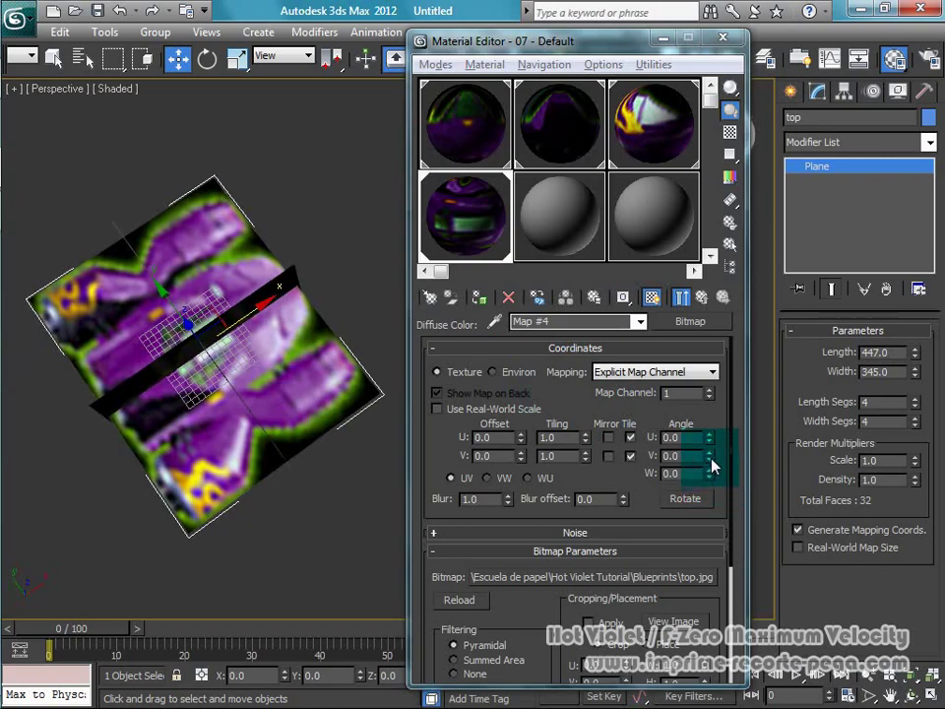
# Step: Rotate the top texture to Angle W 90 and close the Material Editor
pyautogui.moveTo(709, 473); pyautogui.dragTo(710, 392)
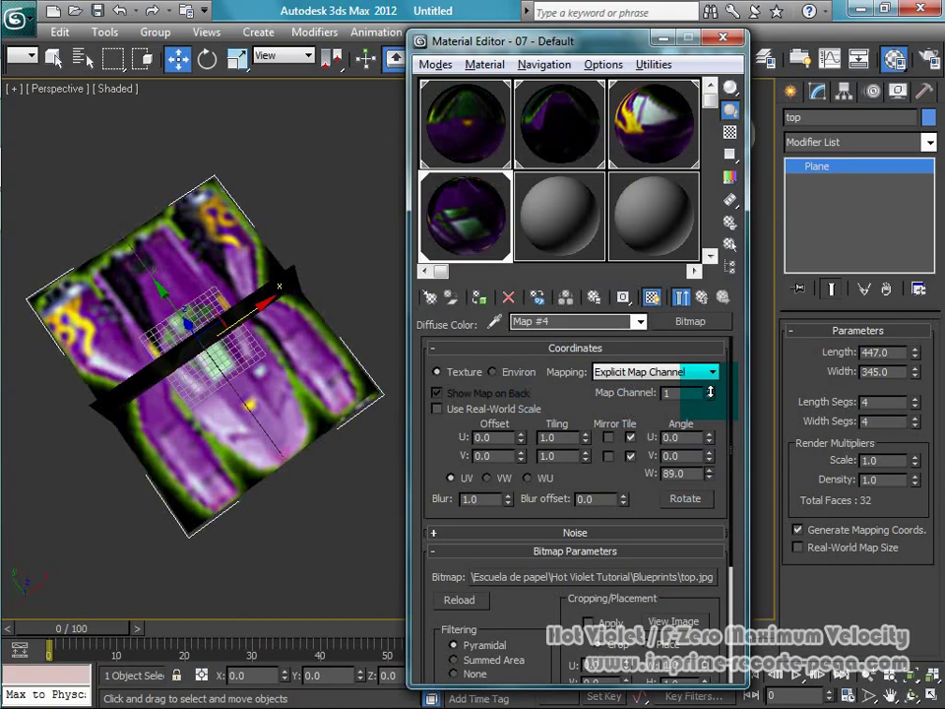
pyautogui.moveTo(689, 473); pyautogui.dragTo(651, 476)
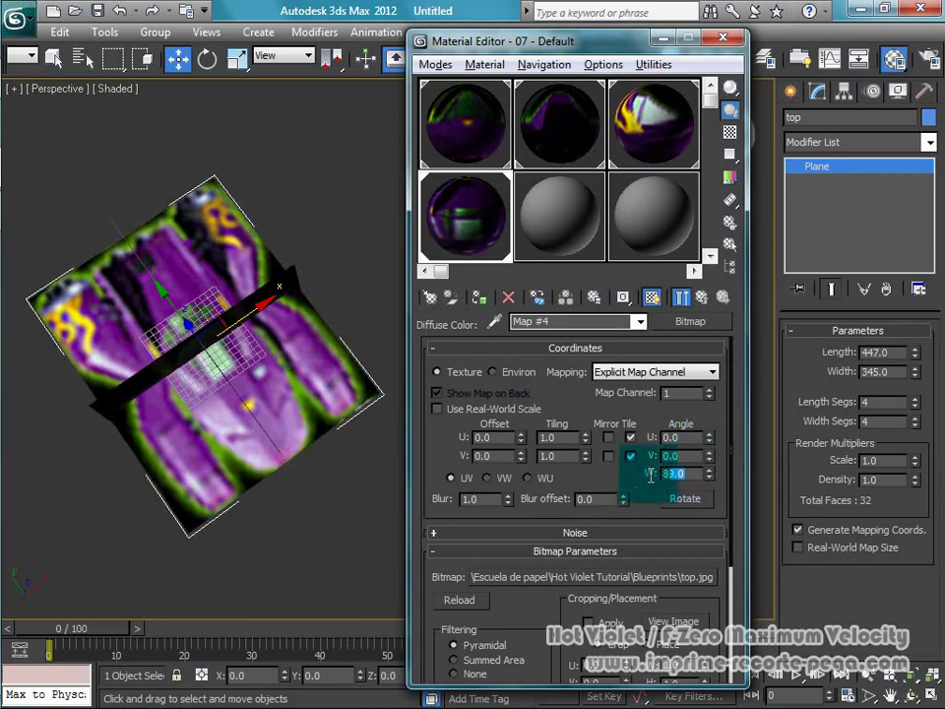
pyautogui.write('90')
pyautogui.press('Return')
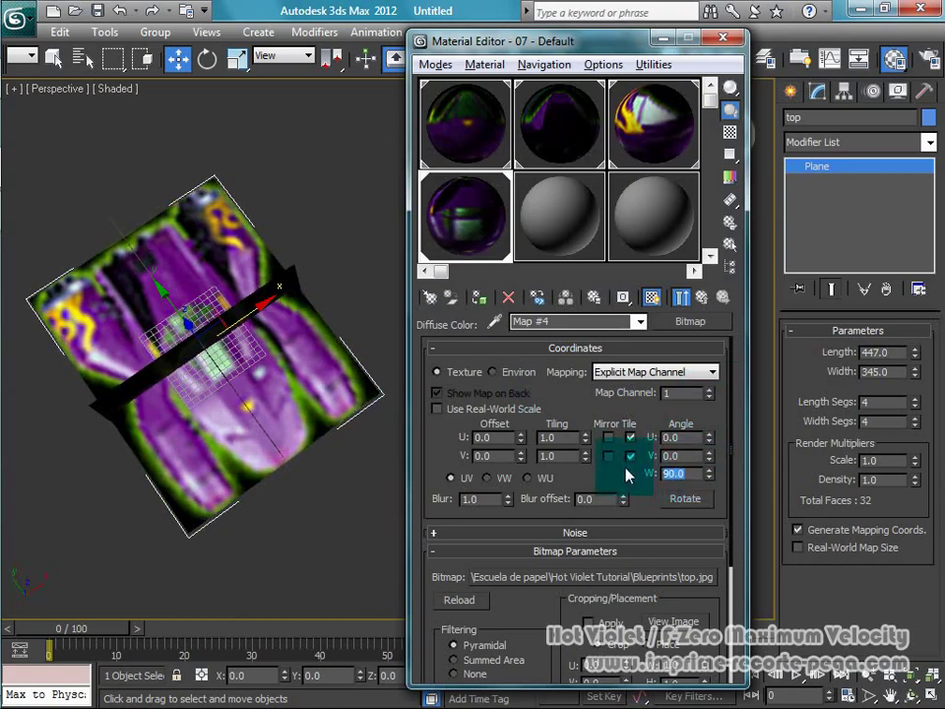
pyautogui.moveTo(236, 508)
pyautogui.keyDown('alt'); pyautogui.mouseDown(button='middle')
pyautogui.moveTo(275, 387)
pyautogui.moveTo(265, 443)
pyautogui.mouseUp(button='middle'); pyautogui.keyUp('alt')
pyautogui.click(723, 37)
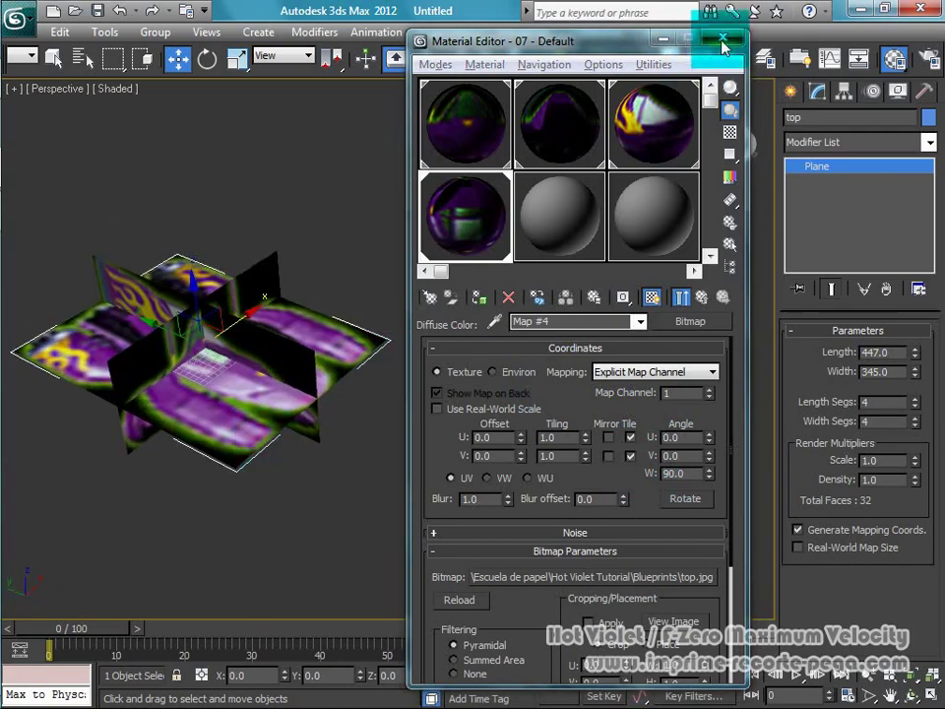
pyautogui.click(348, 464)
# Step: Move the top plane down on Z so it sits below the other planes
pyautogui.click(256, 392)
pyautogui.moveTo(256, 391); pyautogui.dragTo(206, 346)
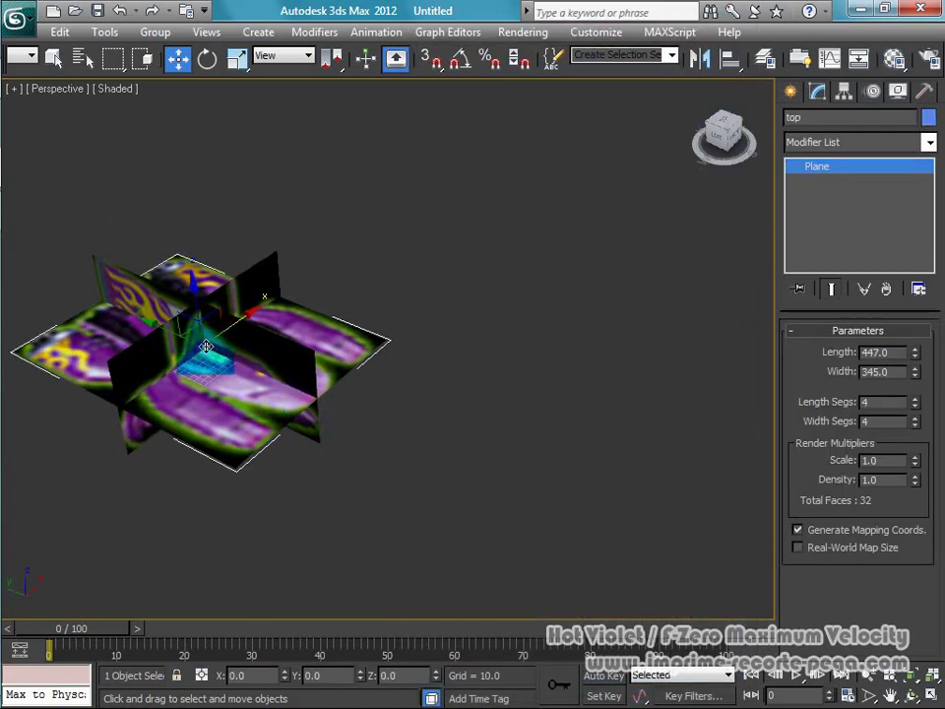
pyautogui.moveTo(197, 293)
pyautogui.mouseDown()
pyautogui.moveTo(200, 315)
pyautogui.moveTo(138, 366)
pyautogui.mouseUp()
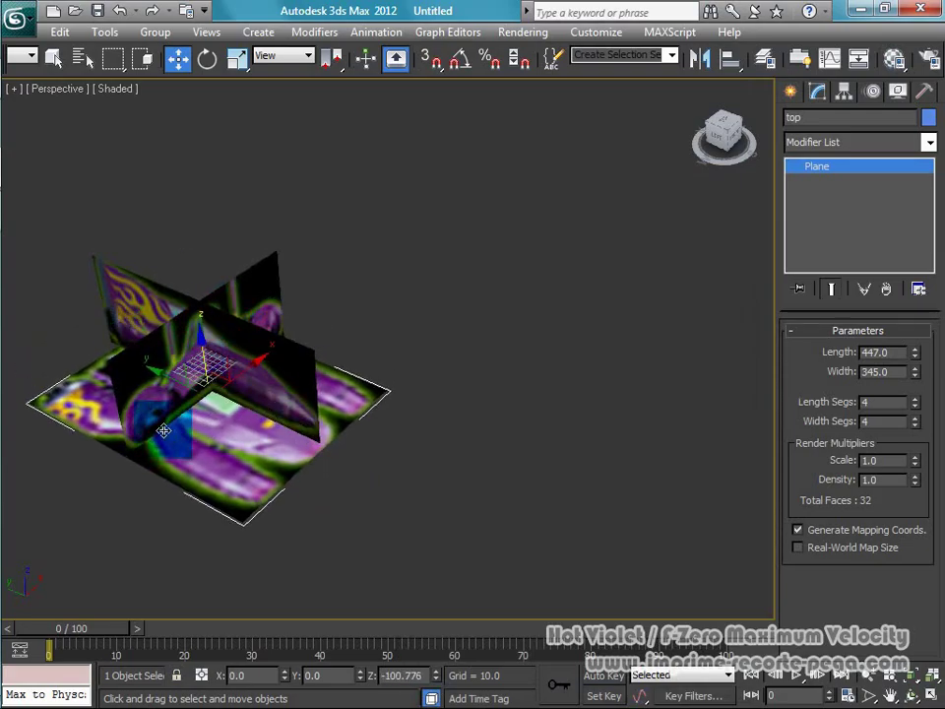
# Step: Slide the front plane out along Y, the left plane along X, and shift the back plane
pyautogui.click(155, 391)
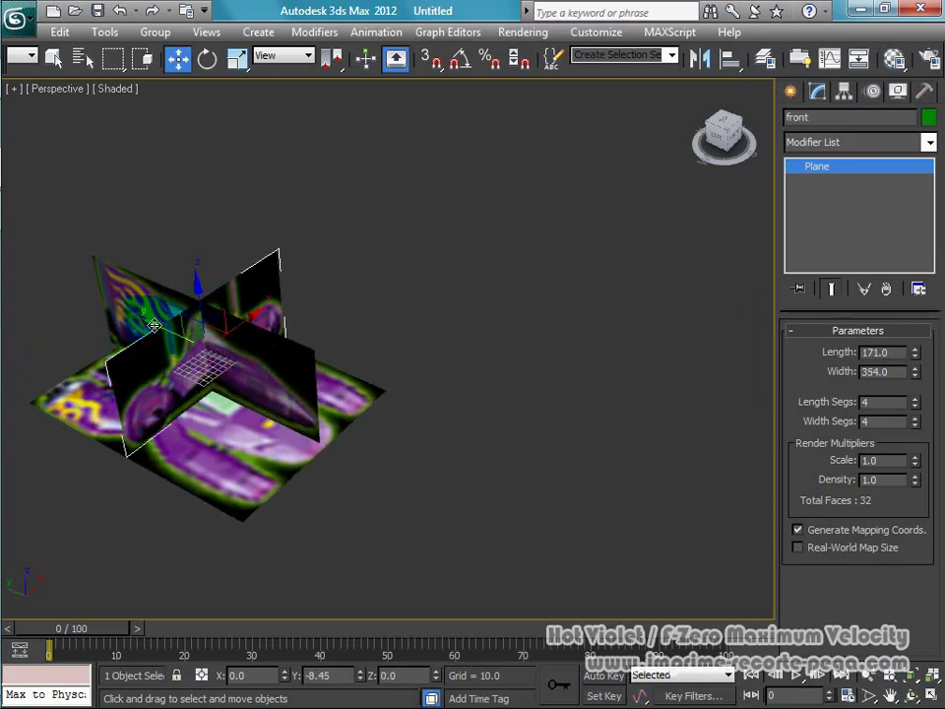
pyautogui.moveTo(150, 321)
pyautogui.mouseDown()
pyautogui.moveTo(65, 258)
pyautogui.moveTo(94, 274)
pyautogui.mouseUp()
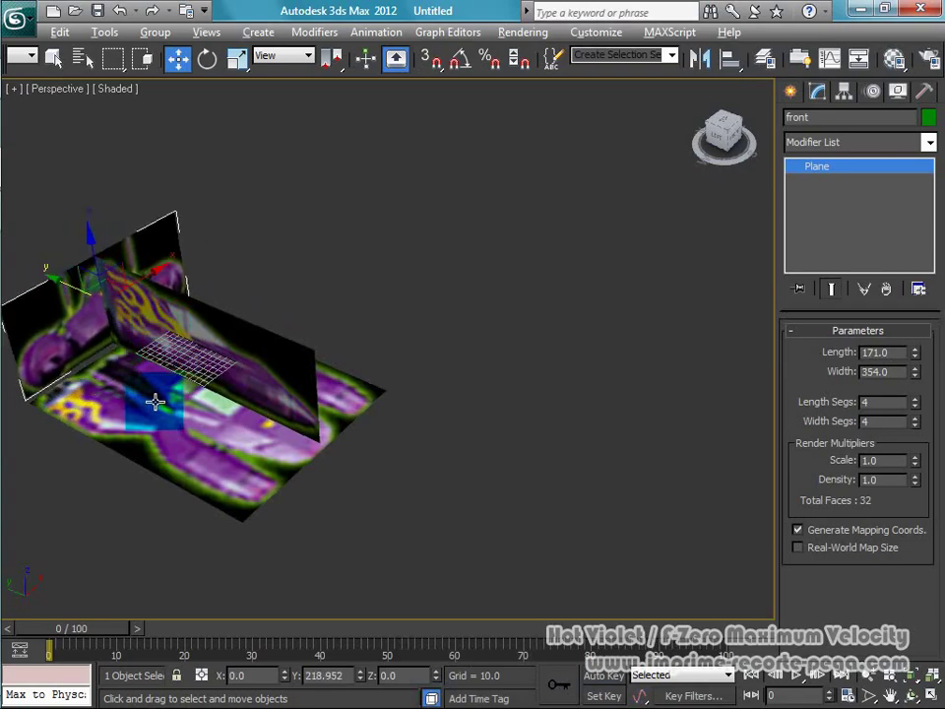
pyautogui.click(237, 330)
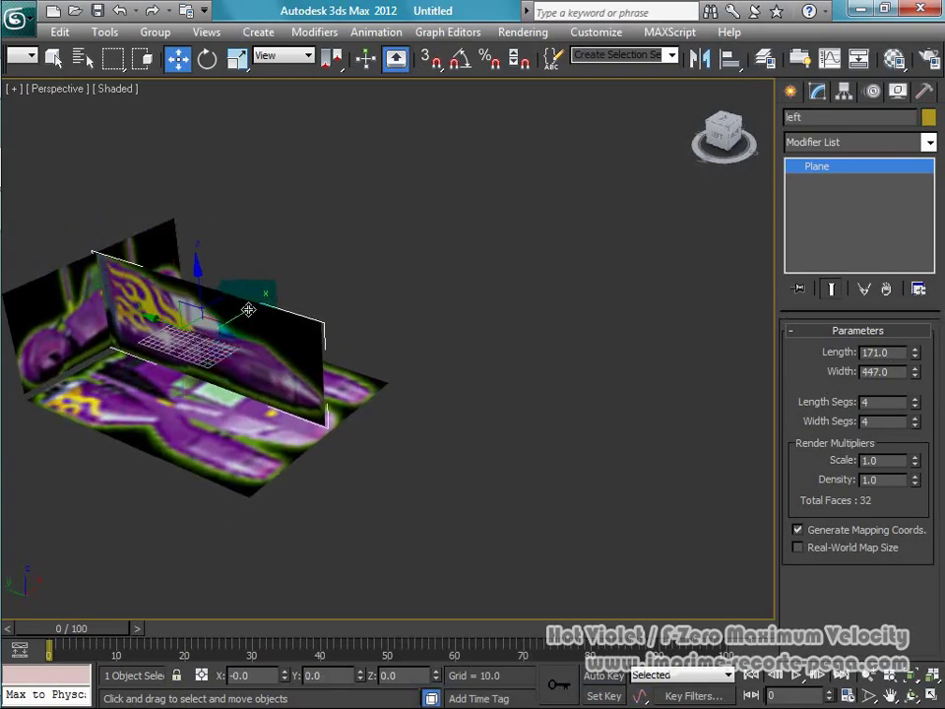
pyautogui.moveTo(249, 310); pyautogui.dragTo(328, 256)
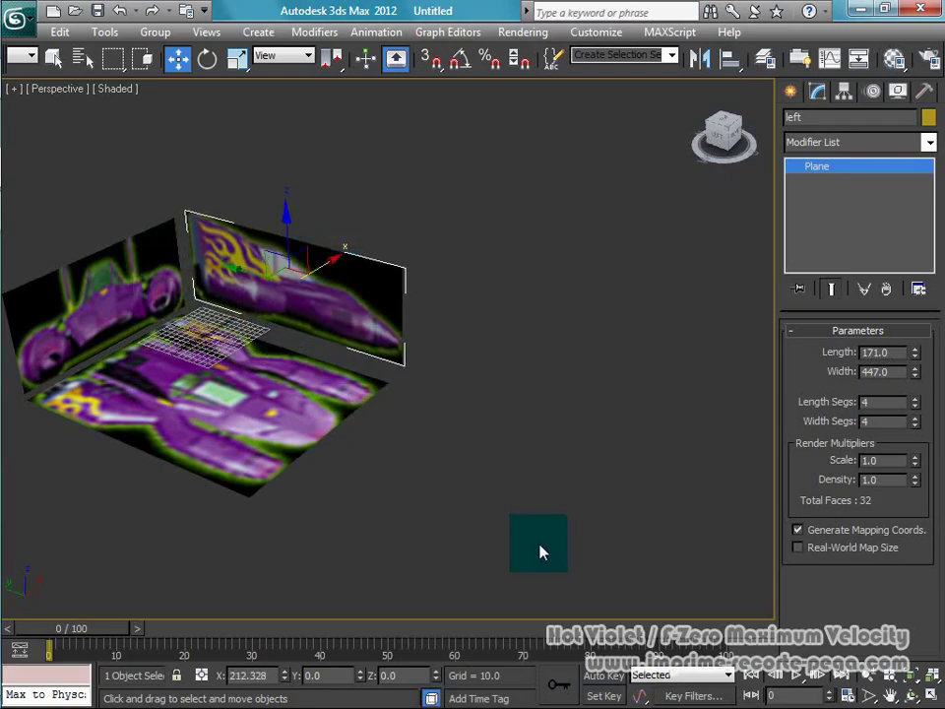
pyautogui.click(540, 552)
pyautogui.keyDown('alt'); pyautogui.moveTo(540, 551); pyautogui.dragTo(460, 428, button='middle'); pyautogui.keyUp('alt')
pyautogui.click(575, 290)
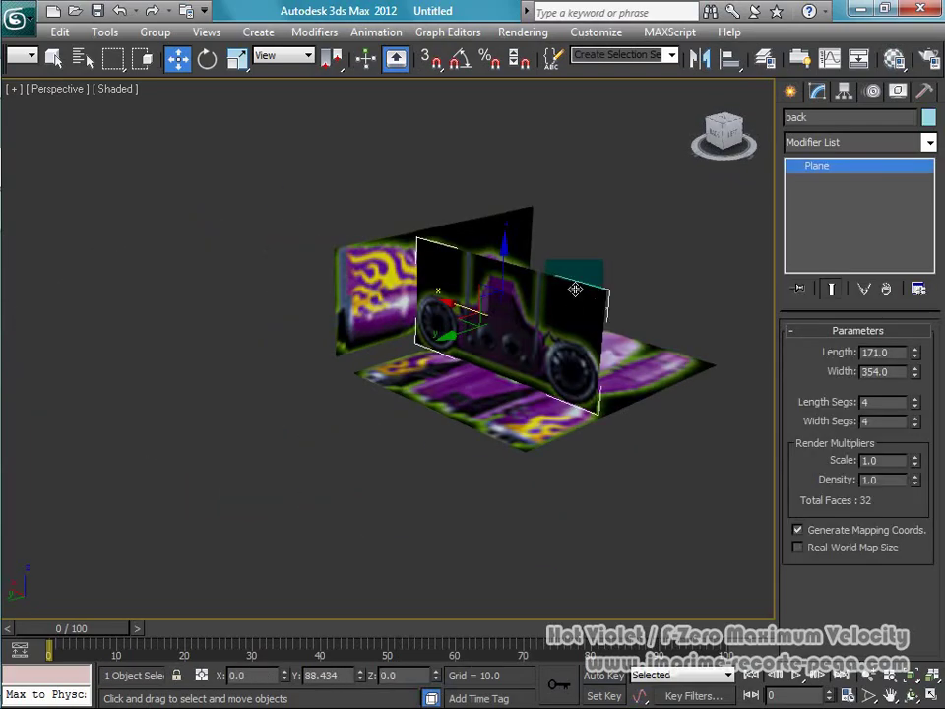
pyautogui.moveTo(464, 333); pyautogui.dragTo(358, 362)
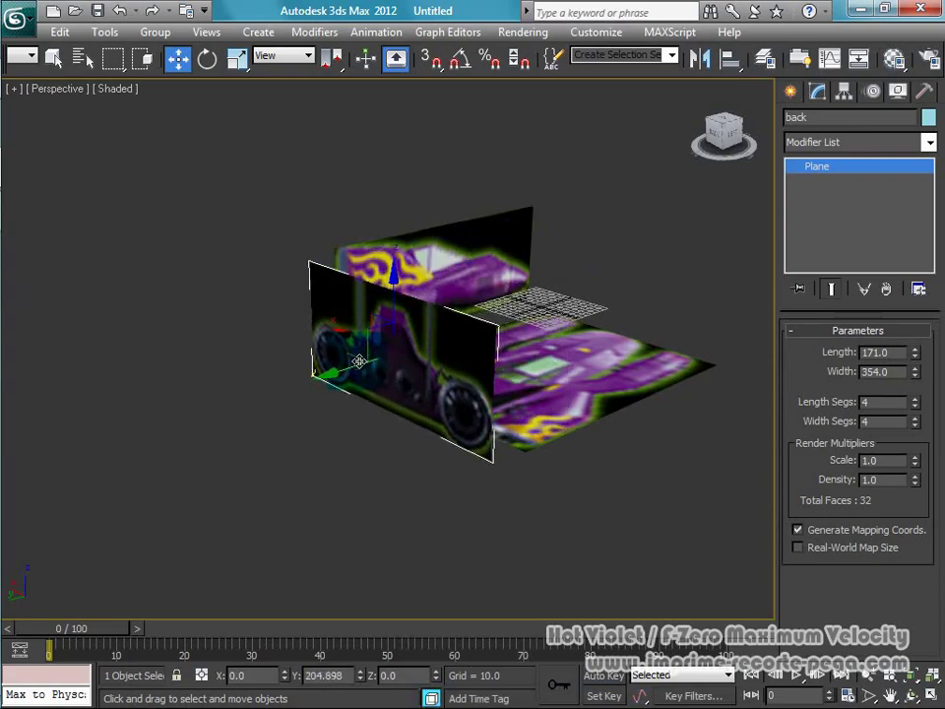
pyautogui.click(568, 472)
pyautogui.moveTo(568, 472)
pyautogui.keyDown('alt'); pyautogui.mouseDown(button='middle')
pyautogui.moveTo(375, 485)
pyautogui.moveTo(432, 513)
pyautogui.mouseUp(button='middle'); pyautogui.keyUp('alt')
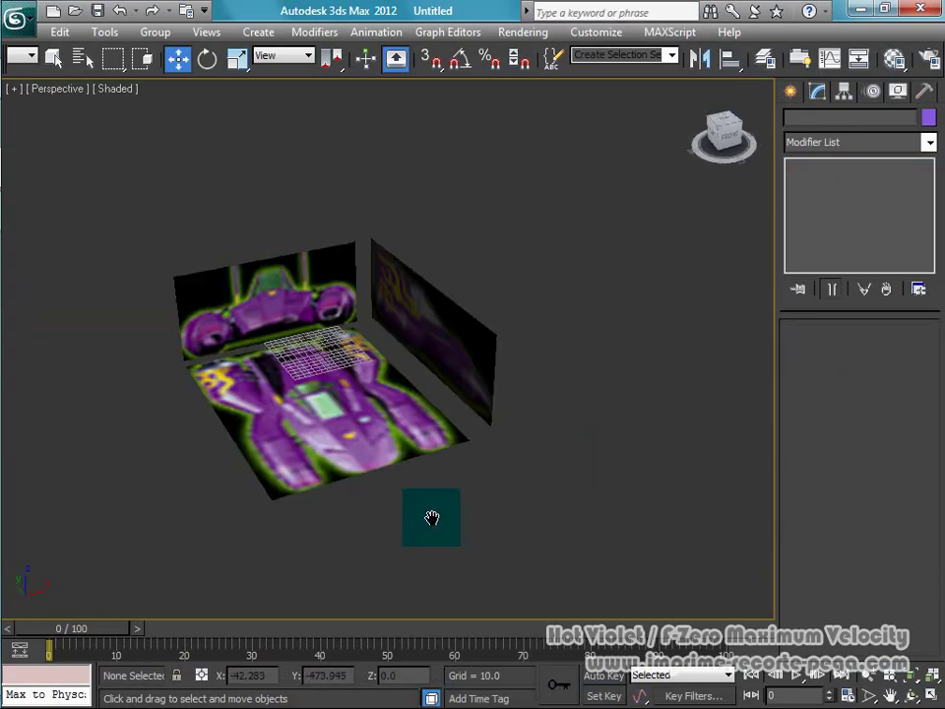
pyautogui.click(286, 398)
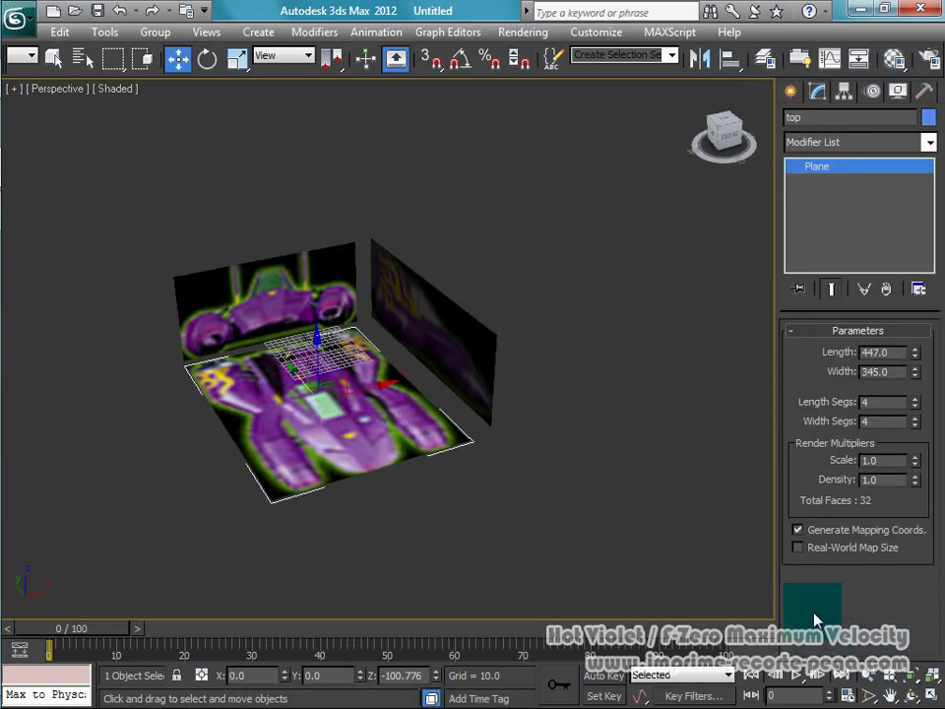